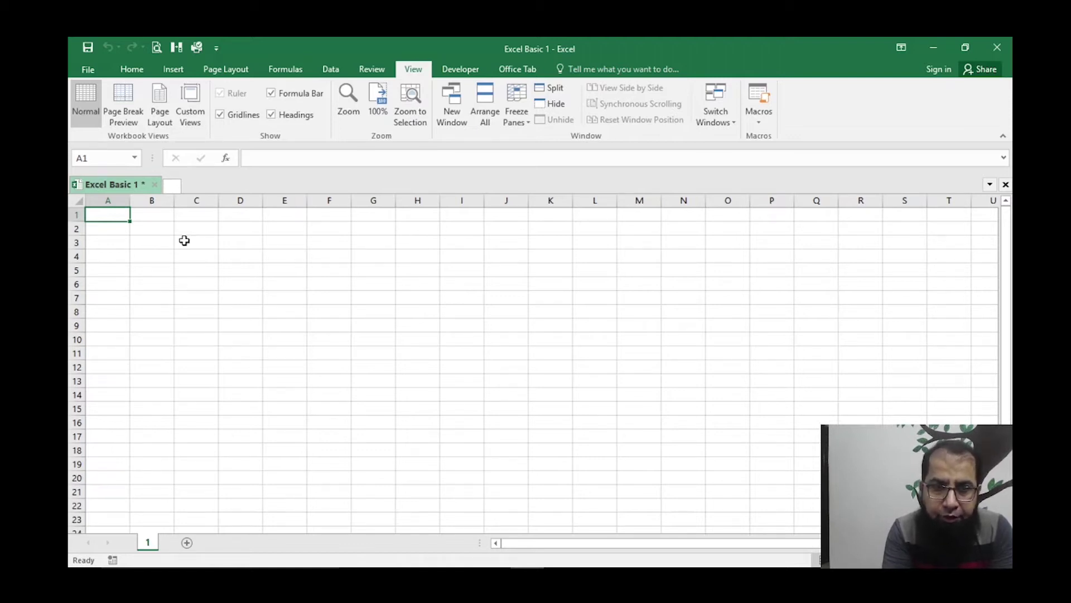
# Step: Select columns A to R together, columns A and B individually, and rows 1 to 14 in the empty sheet
pyautogui.click(143, 71)
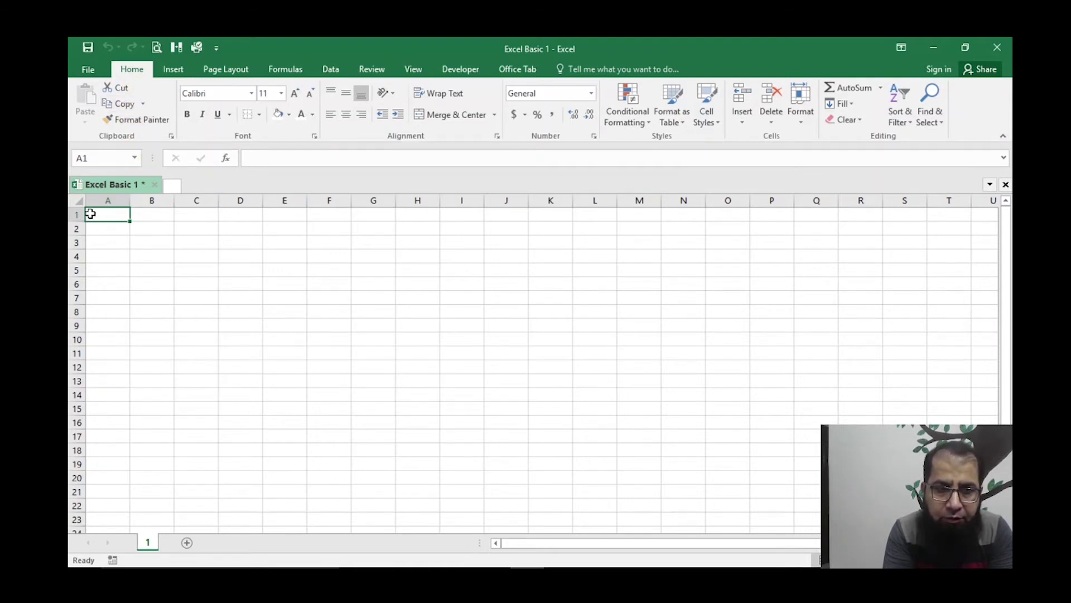
pyautogui.moveTo(100, 200); pyautogui.dragTo(840, 191)
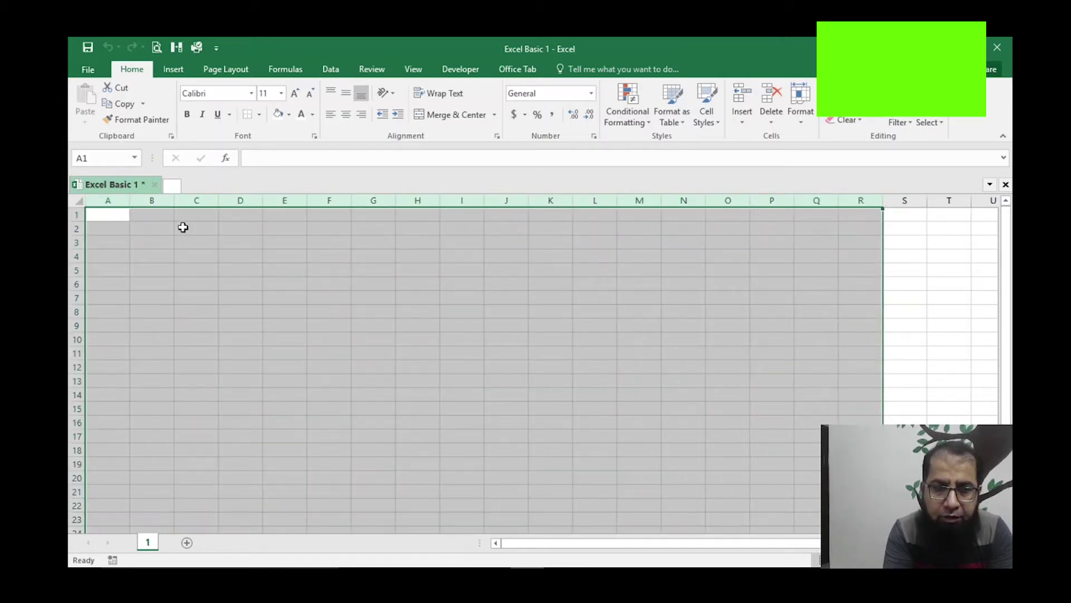
pyautogui.click(112, 200)
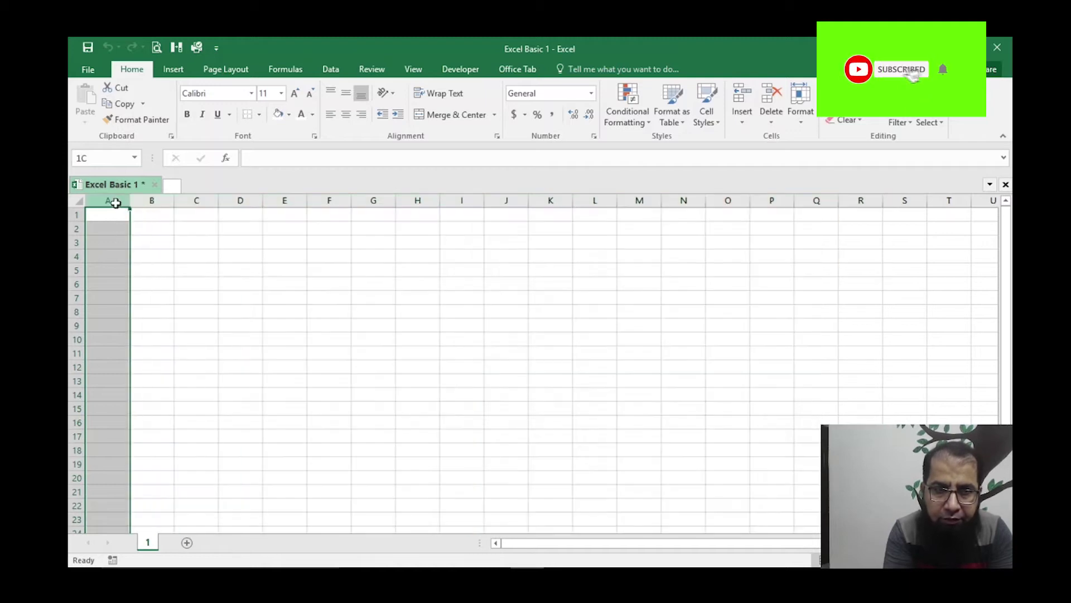
pyautogui.click(152, 202)
pyautogui.moveTo(76, 215); pyautogui.dragTo(77, 395)
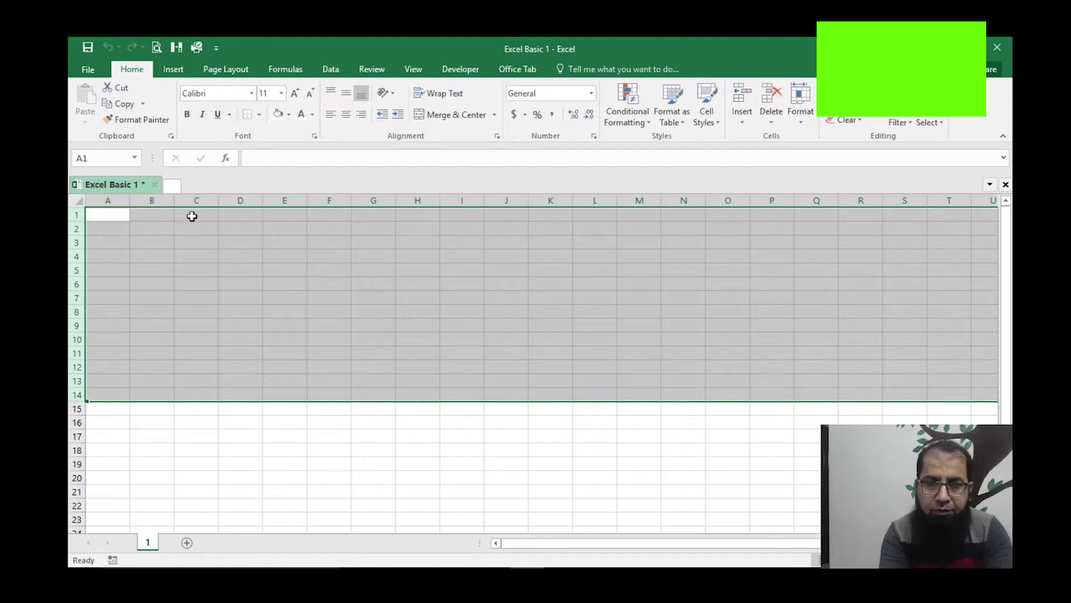
pyautogui.click(126, 219)
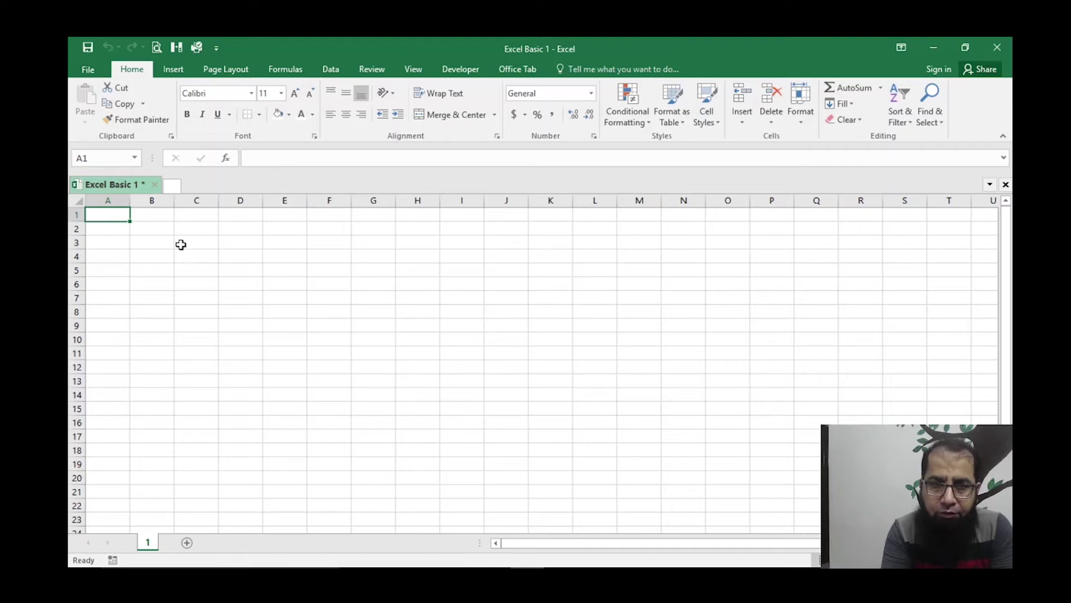
# Step: Select the cell ranges D2:D6 and D2:D7 and the single cells D7 and B4
pyautogui.moveTo(258, 225); pyautogui.dragTo(244, 291)
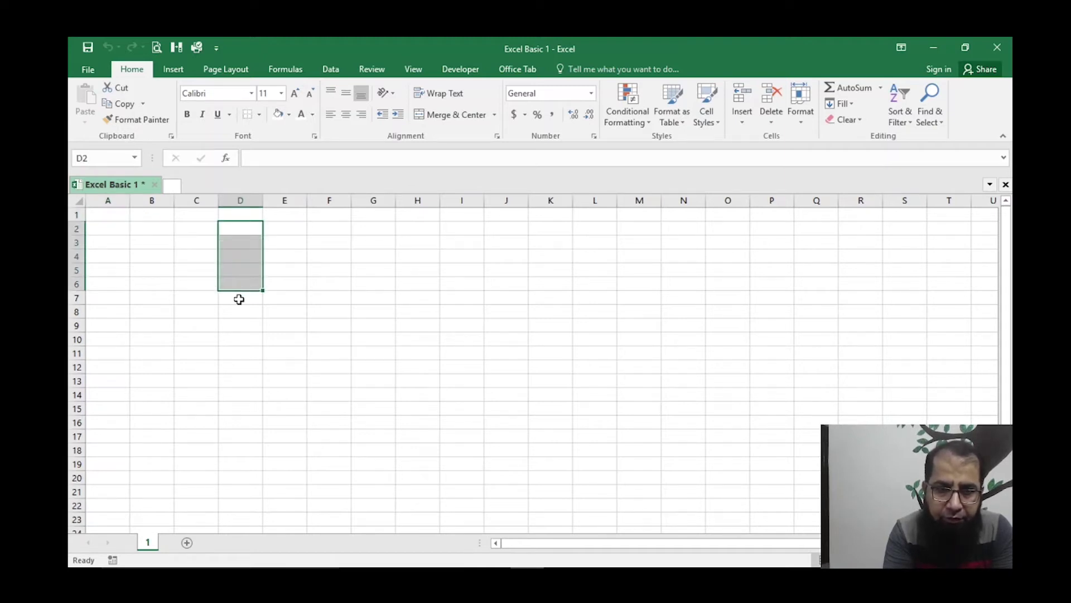
pyautogui.click(238, 299)
pyautogui.moveTo(248, 233); pyautogui.dragTo(239, 292)
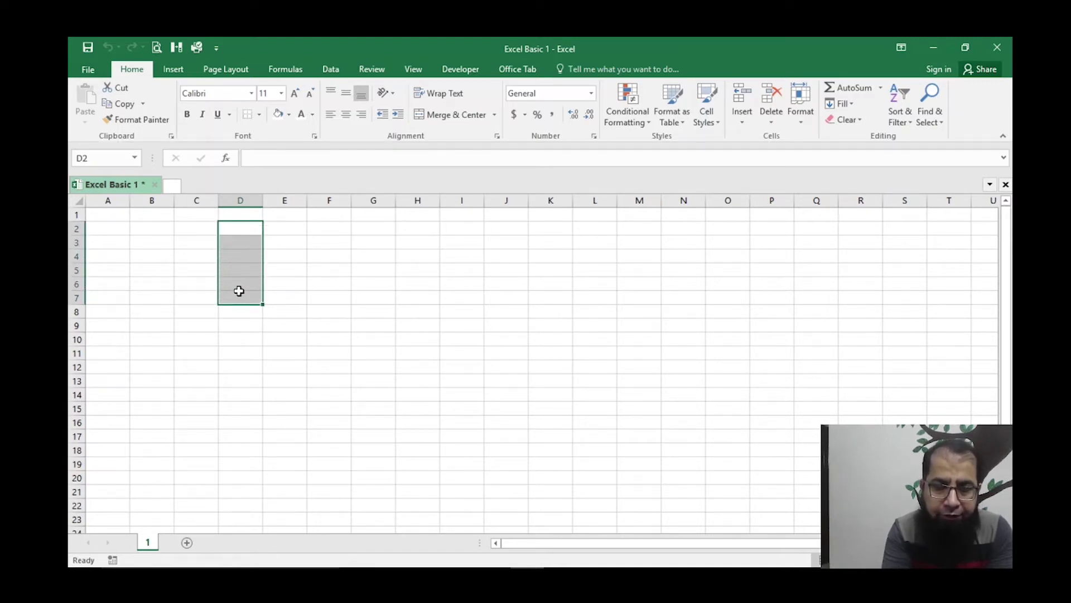
pyautogui.click(242, 298)
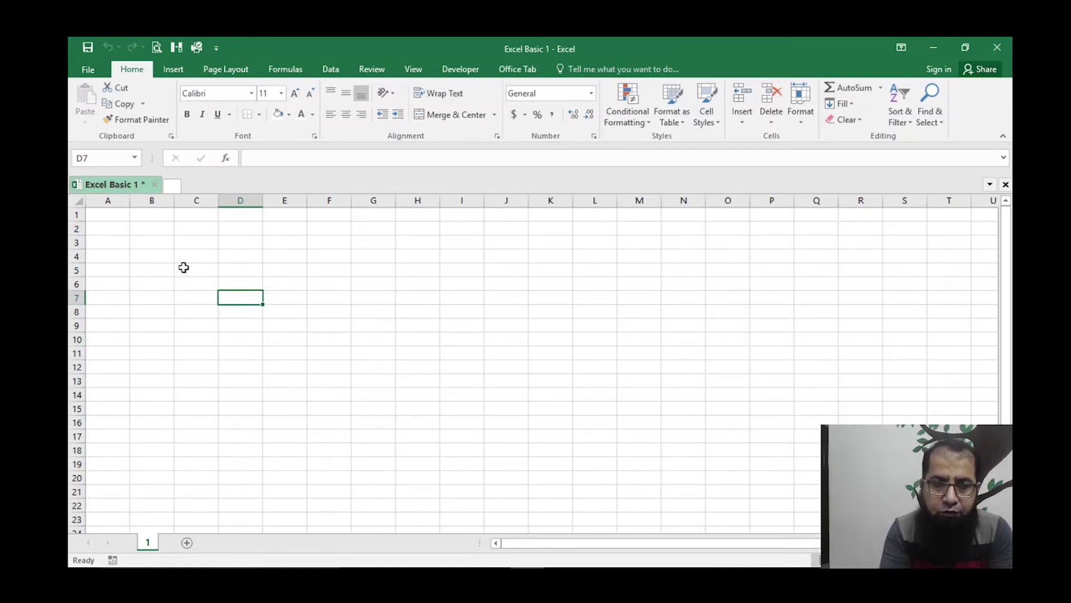
pyautogui.click(133, 255)
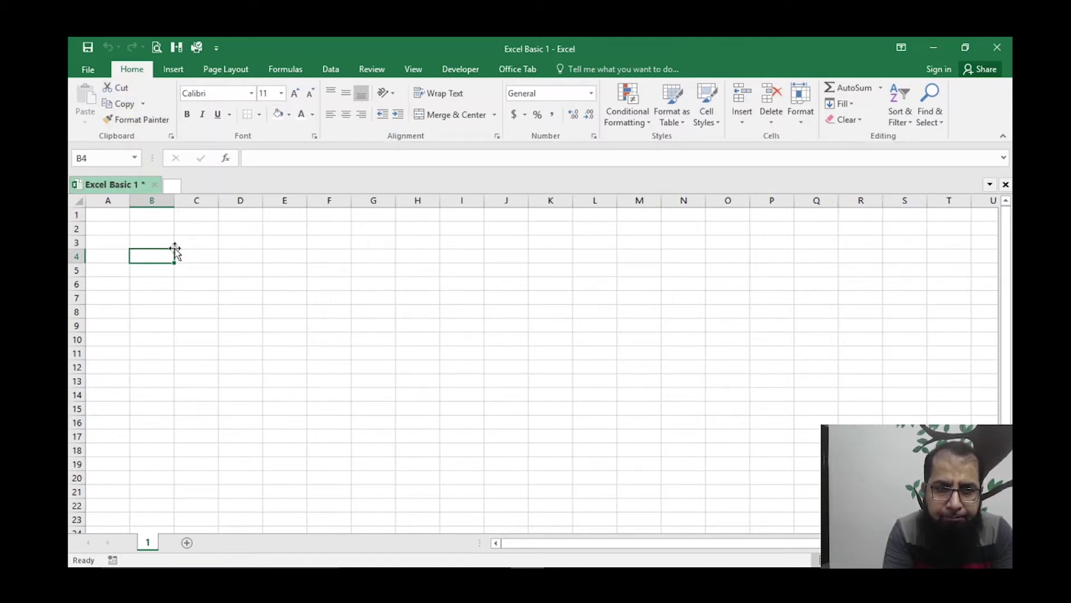
# Step: Enter the first person's name in B3 and the amount 100 in C3
pyautogui.click(148, 245)
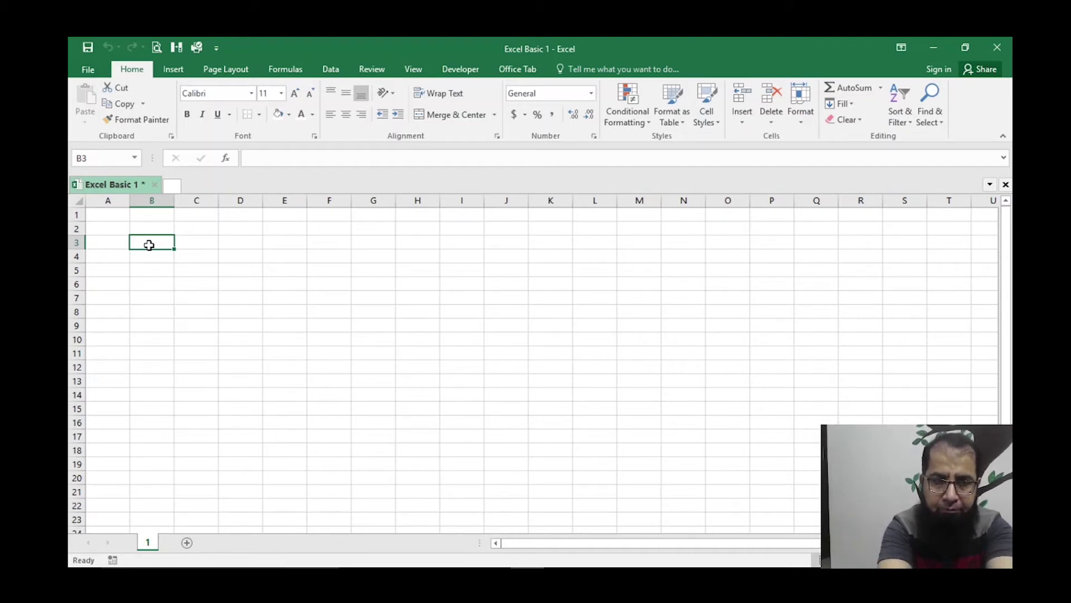
pyautogui.write('C')
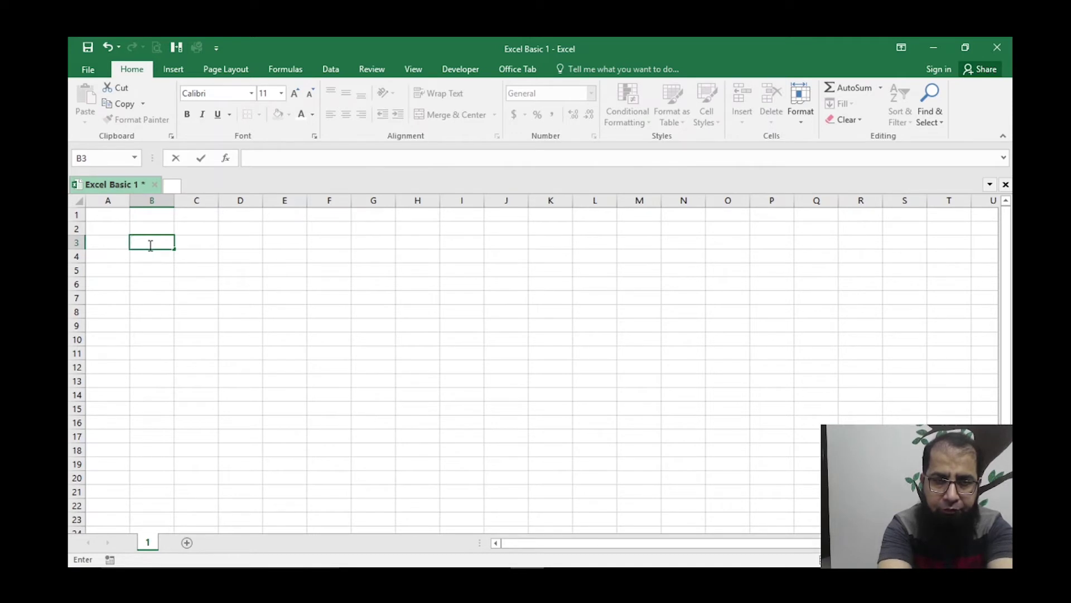
pyautogui.press('Return')
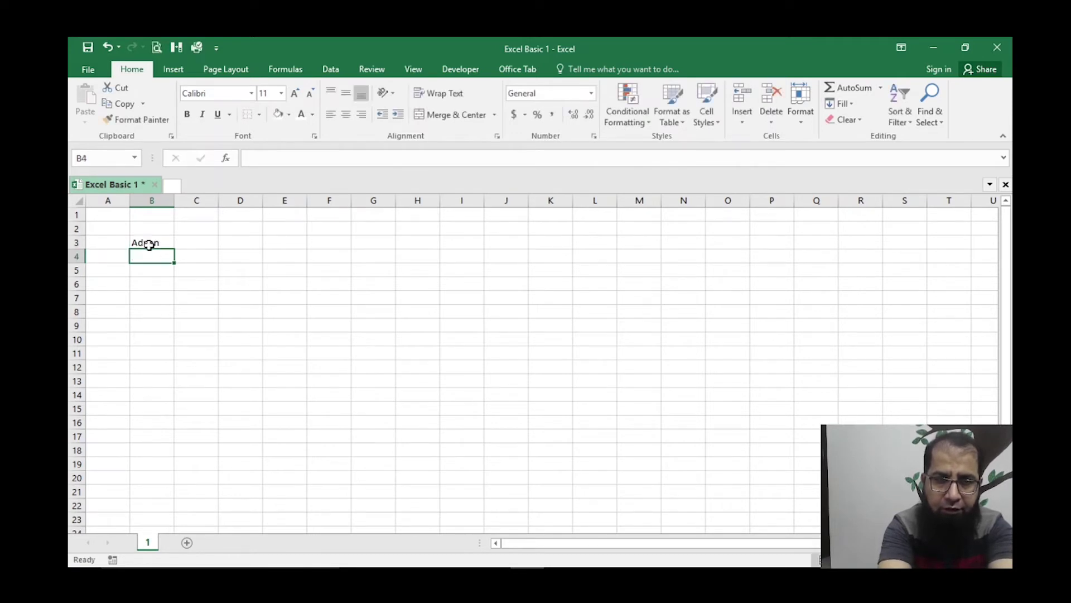
pyautogui.press('Right')
pyautogui.press('Up')
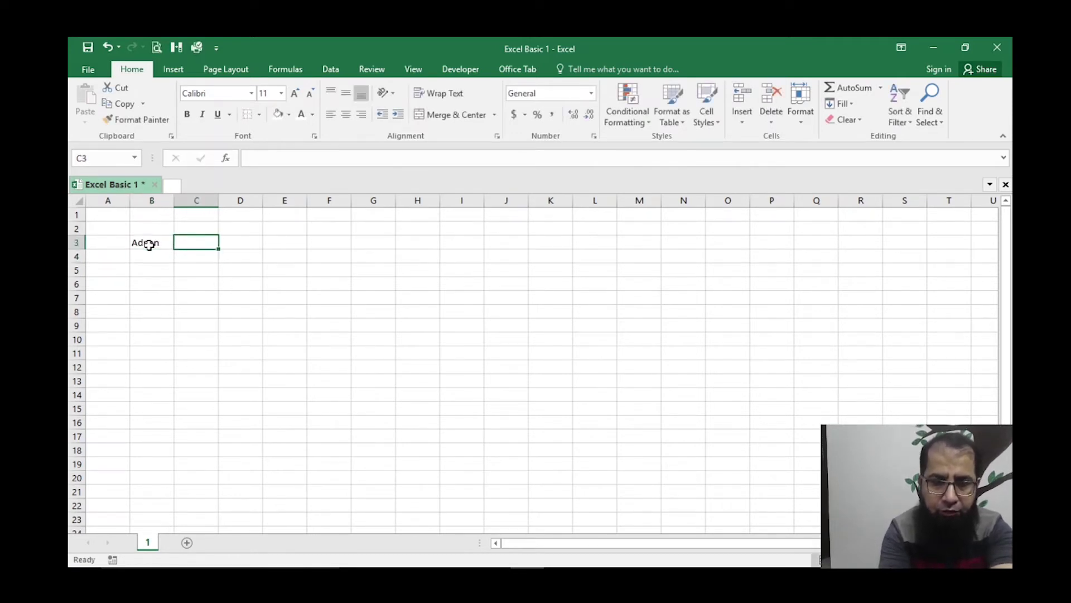
pyautogui.write('100')
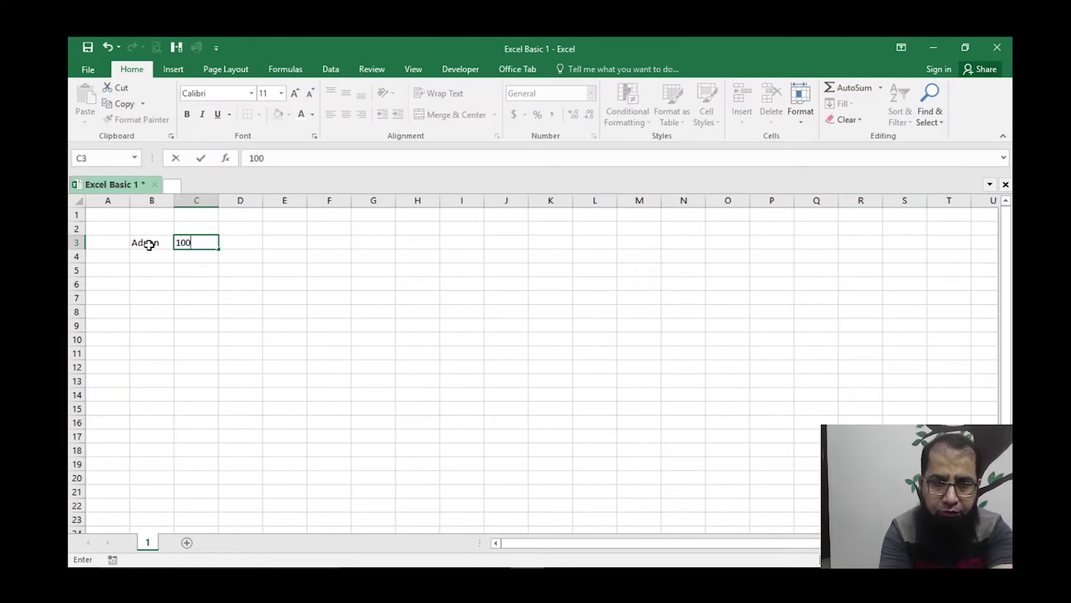
pyautogui.press('Return')
# Step: Enter the second person's name in B4 and the amount 120 in C4
pyautogui.press('Left')
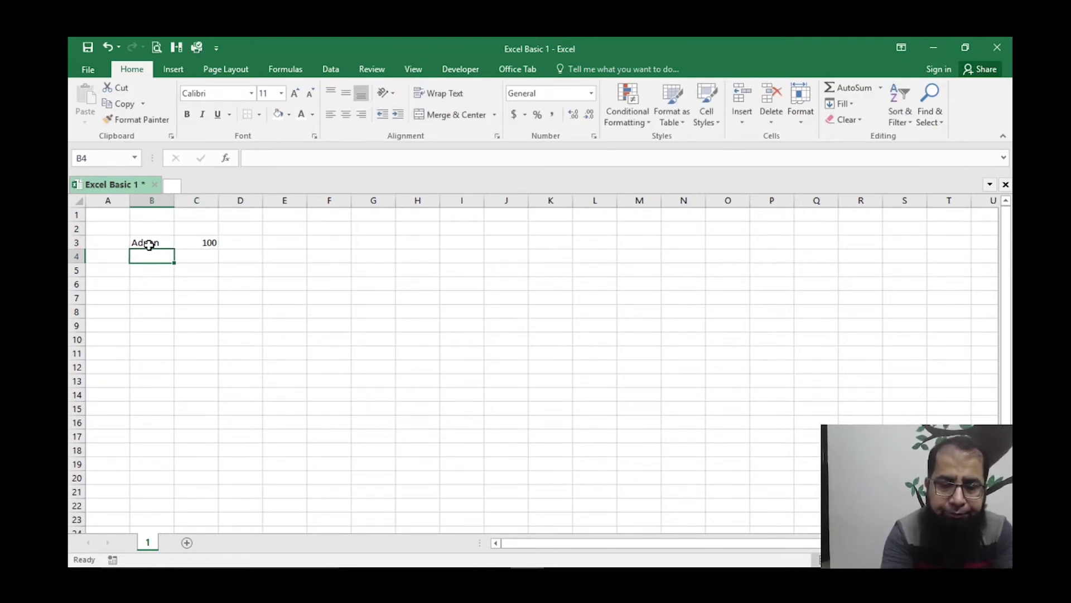
pyautogui.write('Adnan')
pyautogui.press('BackSpace')
pyautogui.press('BackSpace')
pyautogui.press('BackSpace')
pyautogui.press('BackSpace')
pyautogui.press('BackSpace')
pyautogui.write('Amjad')
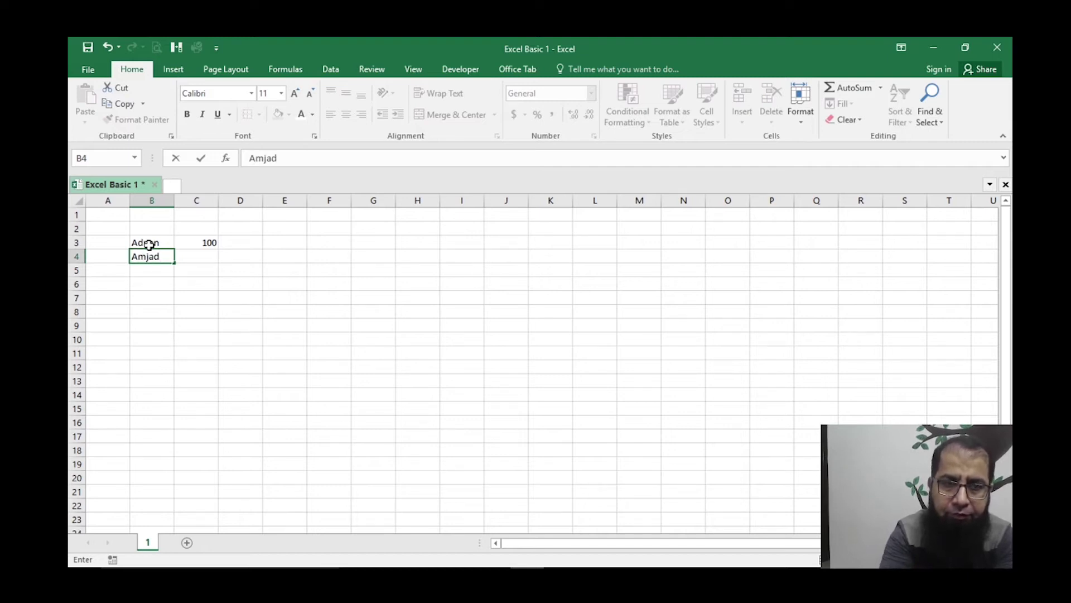
pyautogui.press('Right')
pyautogui.write('120')
pyautogui.press('Return')
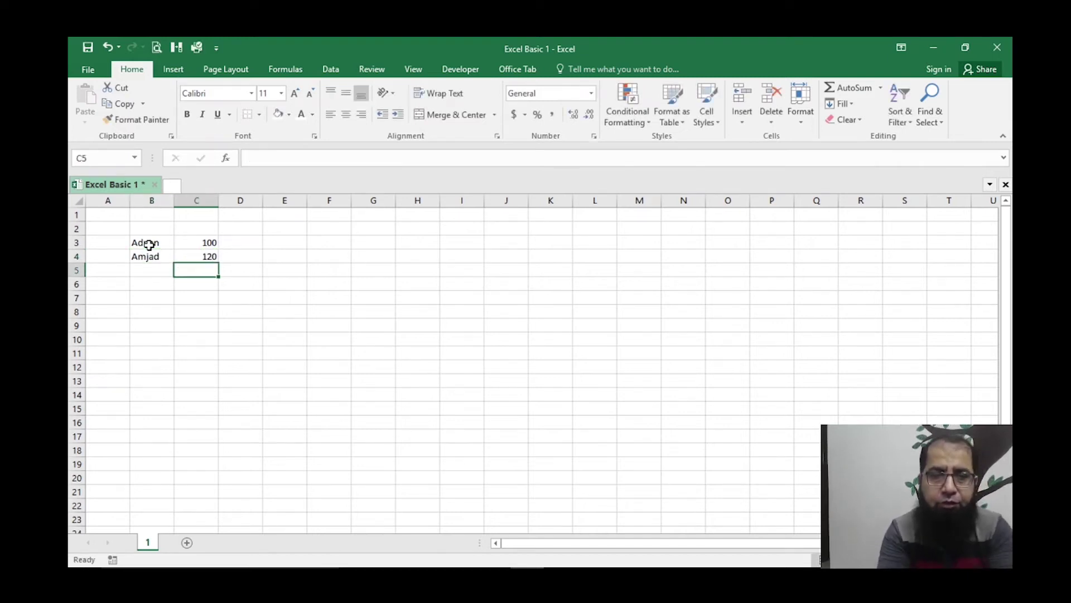
# Step: Copy the name in B3 and paste it into B5
pyautogui.click(154, 240)
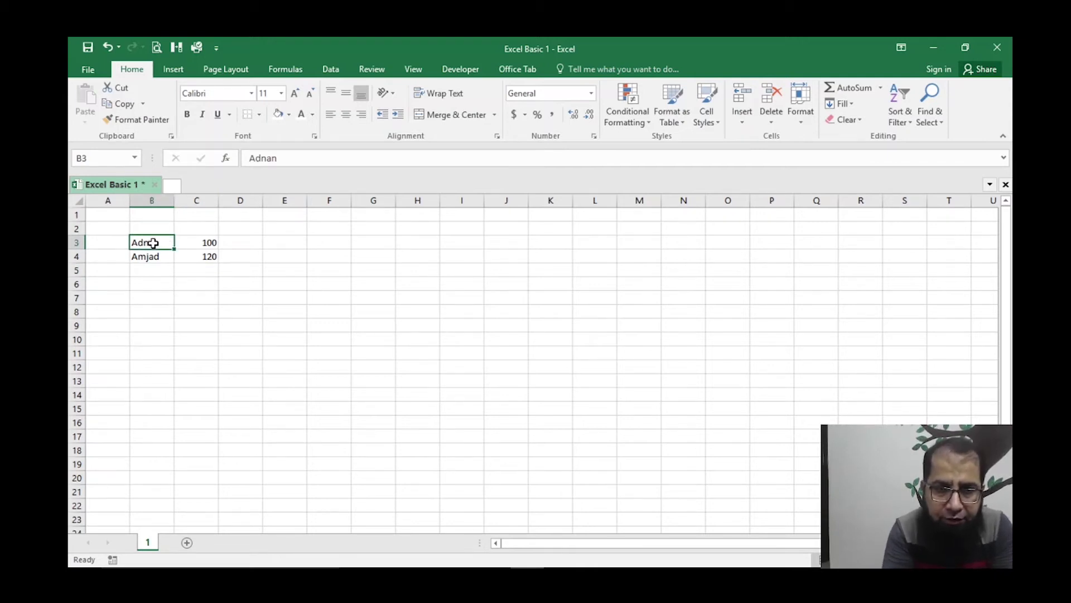
pyautogui.click(201, 245)
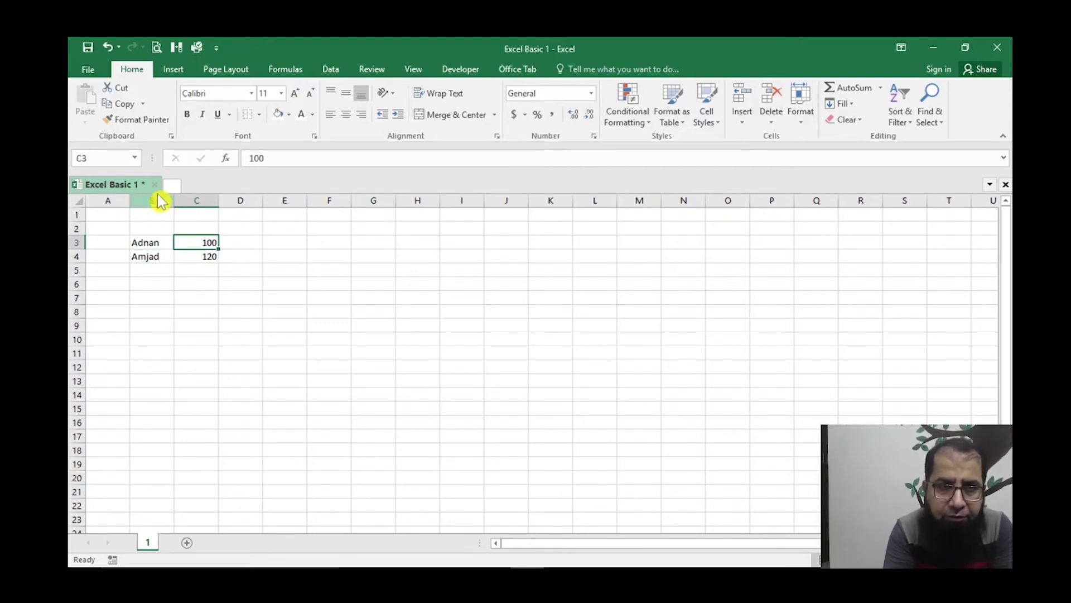
pyautogui.click(140, 241)
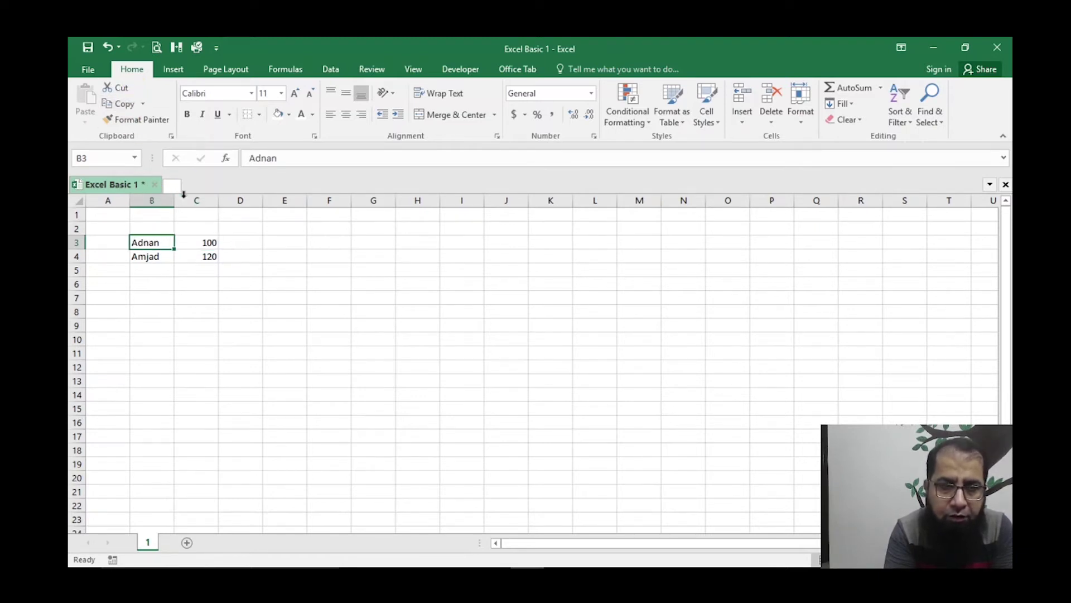
pyautogui.hotkey('ctrl', 'c')
pyautogui.press('Down')
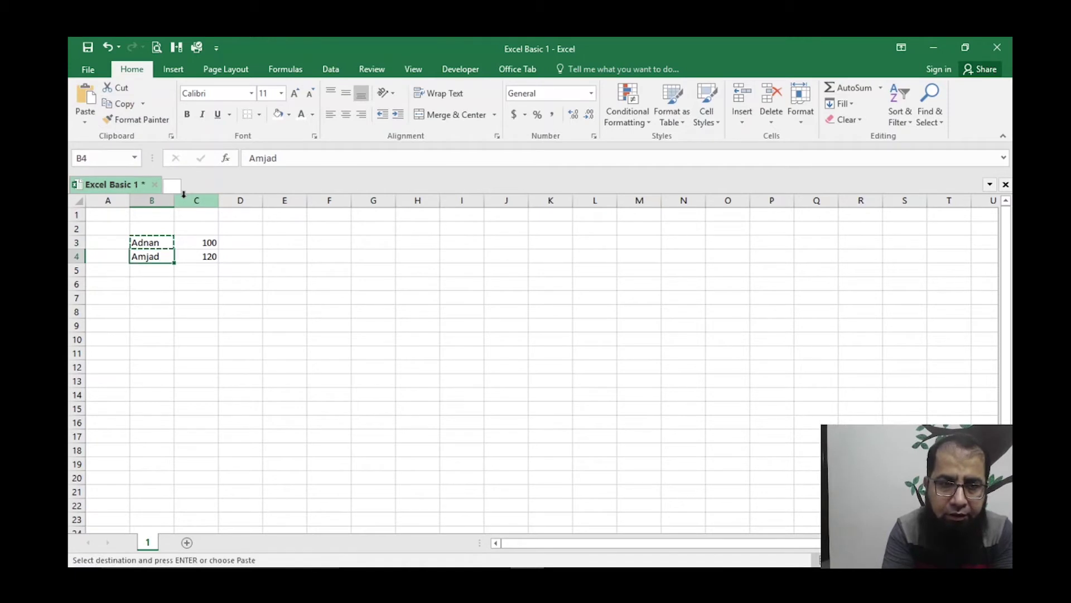
pyautogui.press('Down')
pyautogui.press('Up')
pyautogui.press('Down')
pyautogui.press('Down')
pyautogui.press('Up')
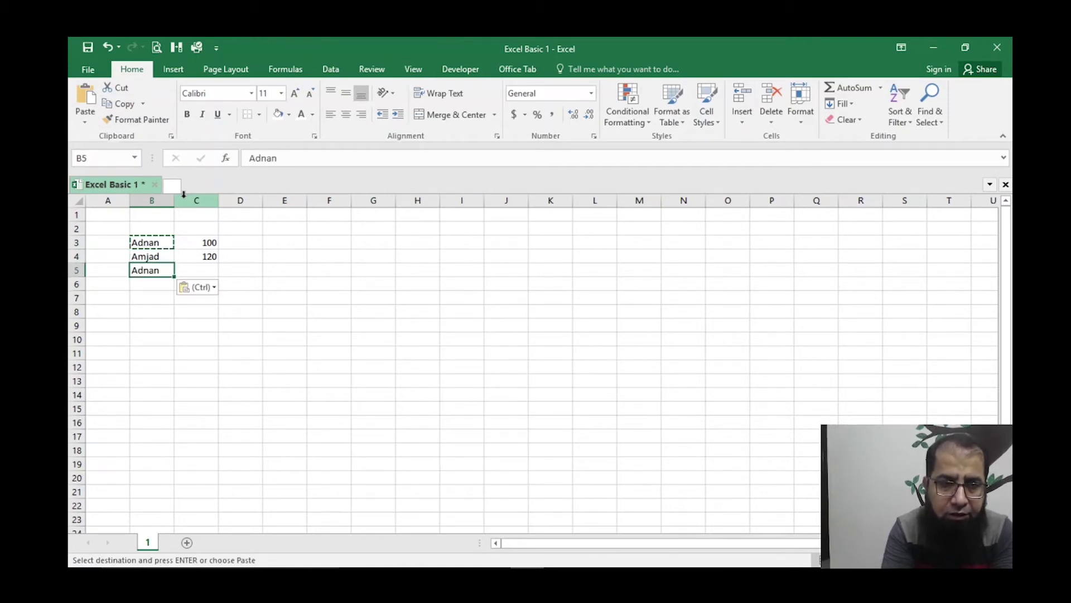
pyautogui.press('Up')
pyautogui.press('Up')
pyautogui.press('Down')
pyautogui.press('Down')
pyautogui.press('Up')
pyautogui.press('Down')
pyautogui.press('Up')
pyautogui.press('Right')
pyautogui.press('Up')
pyautogui.press('Left')
pyautogui.hotkey('shift', 'Down')
pyautogui.hotkey('shift', 'Down')
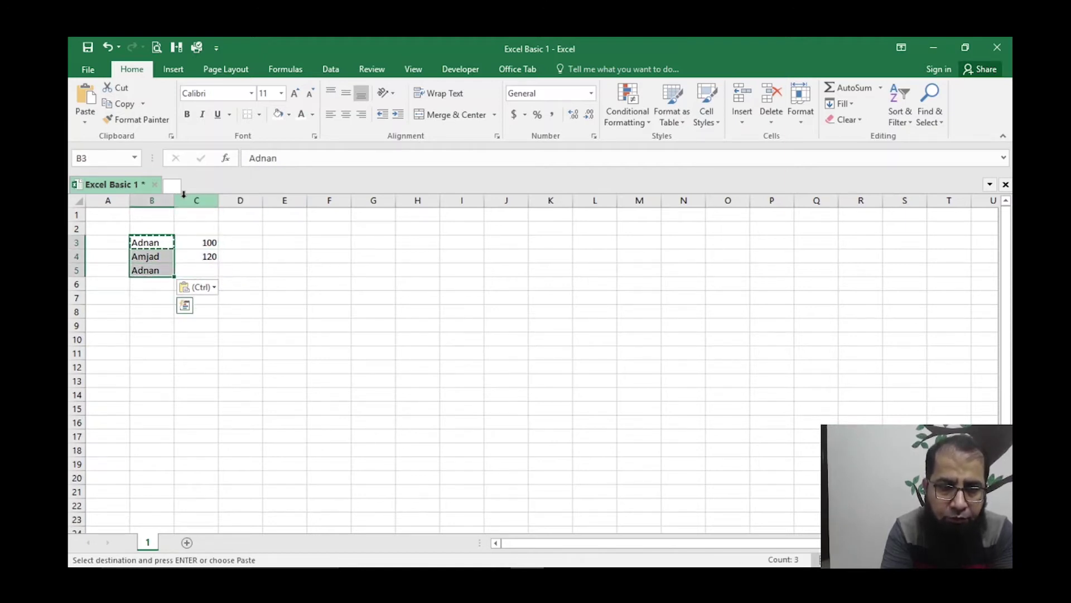
pyautogui.press('ctrl')
pyautogui.press('Escape')
# Step: Paste the name copied from B3 into B10
pyautogui.press('Down')
pyautogui.press('Down')
pyautogui.press('Down')
pyautogui.press('Down')
pyautogui.press('Down')
pyautogui.press('Down')
pyautogui.press('Down')
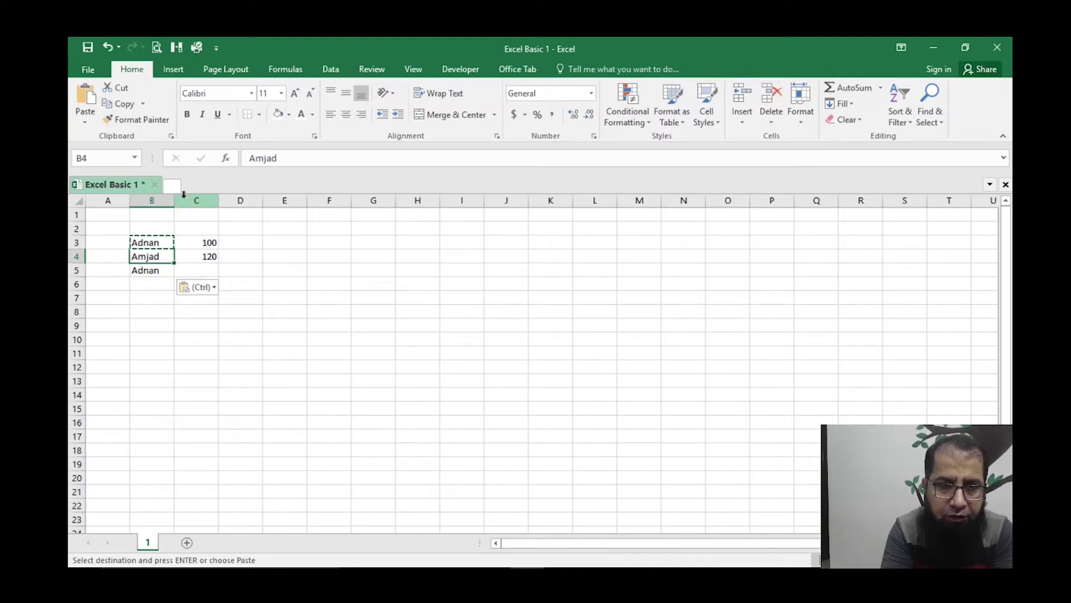
pyautogui.hotkey('ctrl', 'v')
# Step: Copy the range B3:C5 and paste it as a block starting at B10
pyautogui.press('Up')
pyautogui.press('Up')
pyautogui.press('Up')
pyautogui.press('Up')
pyautogui.press('Up')
pyautogui.press('Up')
pyautogui.press('Up')
pyautogui.press('Up')
pyautogui.press('Up')
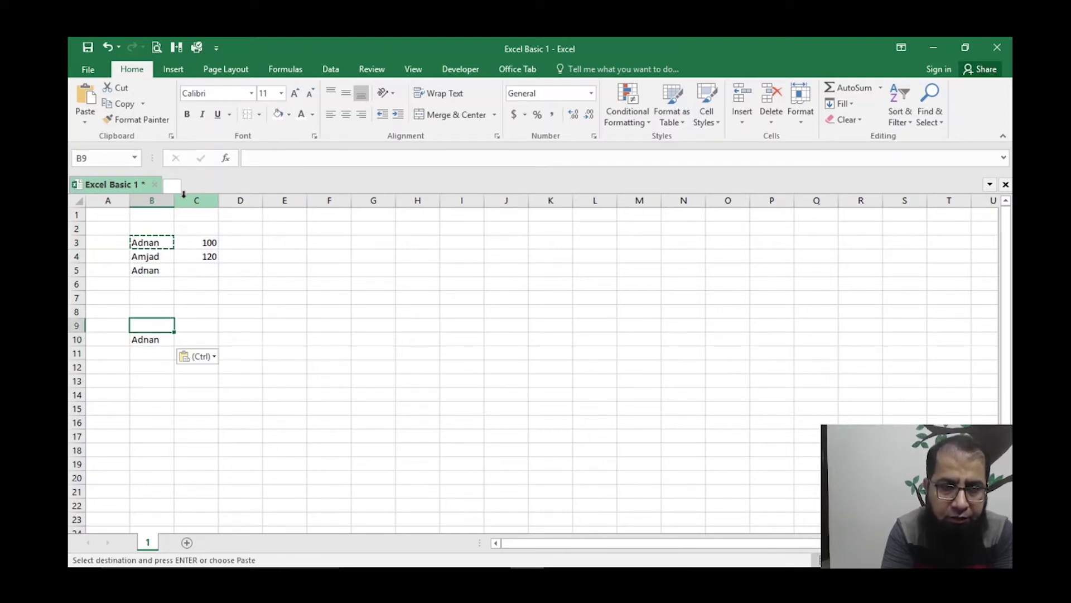
pyautogui.press('Down')
pyautogui.press('Down')
pyautogui.hotkey('shift', 'Down')
pyautogui.hotkey('shift', 'Down')
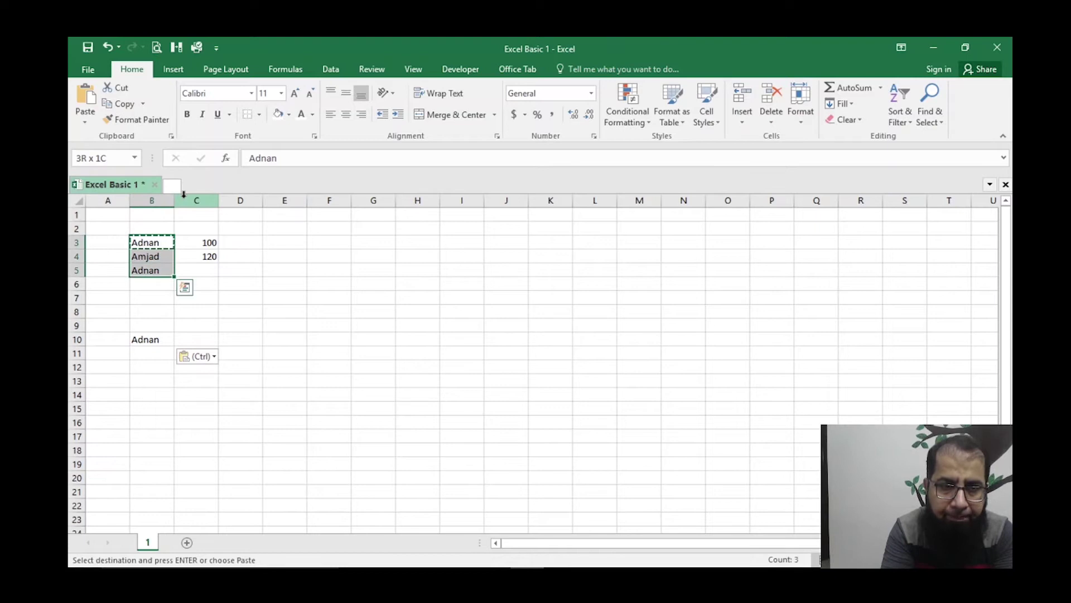
pyautogui.hotkey('shift', 'Right')
pyautogui.hotkey('ctrl', 'c')
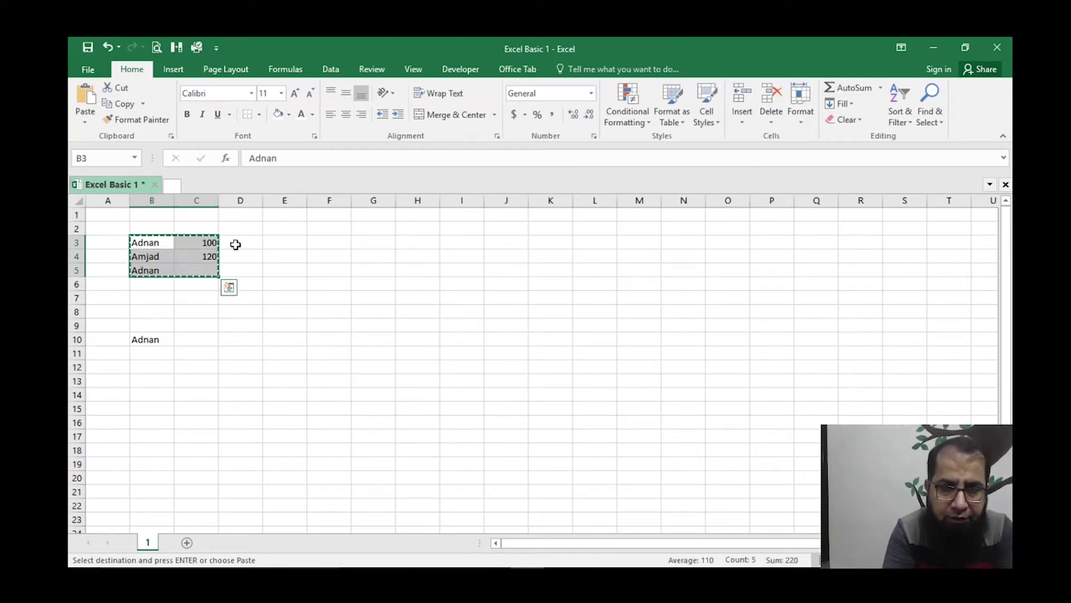
pyautogui.click(160, 347)
pyautogui.click(160, 342)
pyautogui.hotkey('ctrl', 'v')
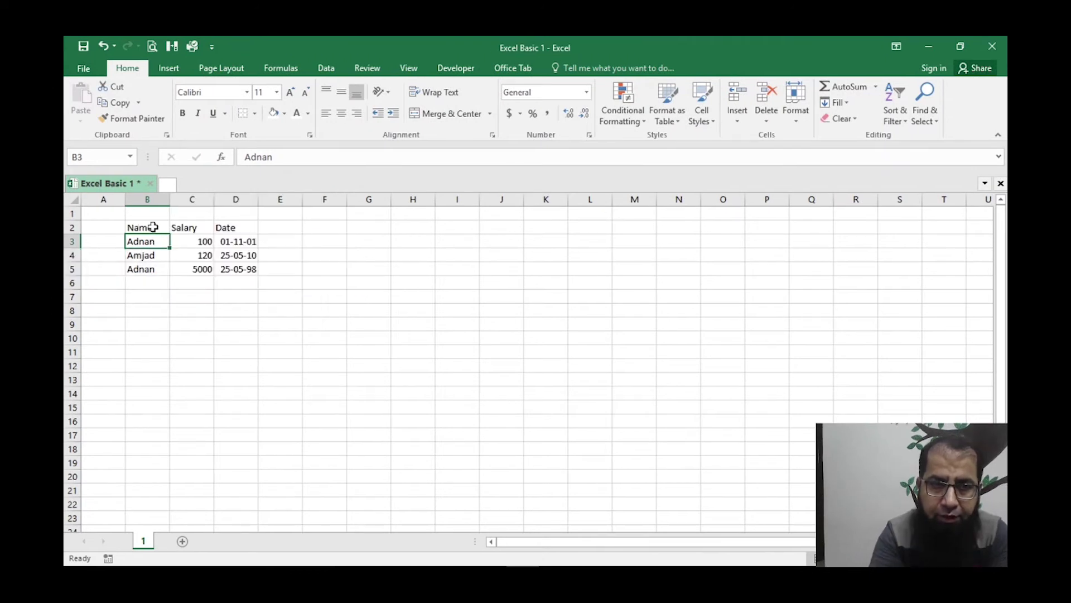
# Step: Copy the Name, Salary and Date table in B2:D5 and paste it starting at B9
pyautogui.moveTo(152, 227); pyautogui.dragTo(246, 270)
pyautogui.rightClick(247, 270)
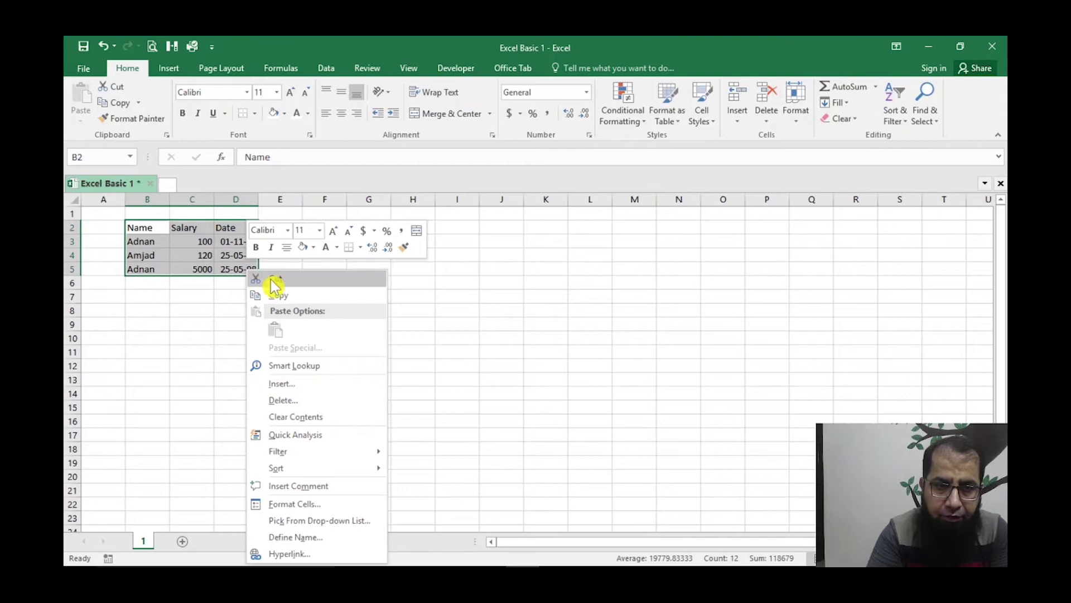
pyautogui.click(278, 296)
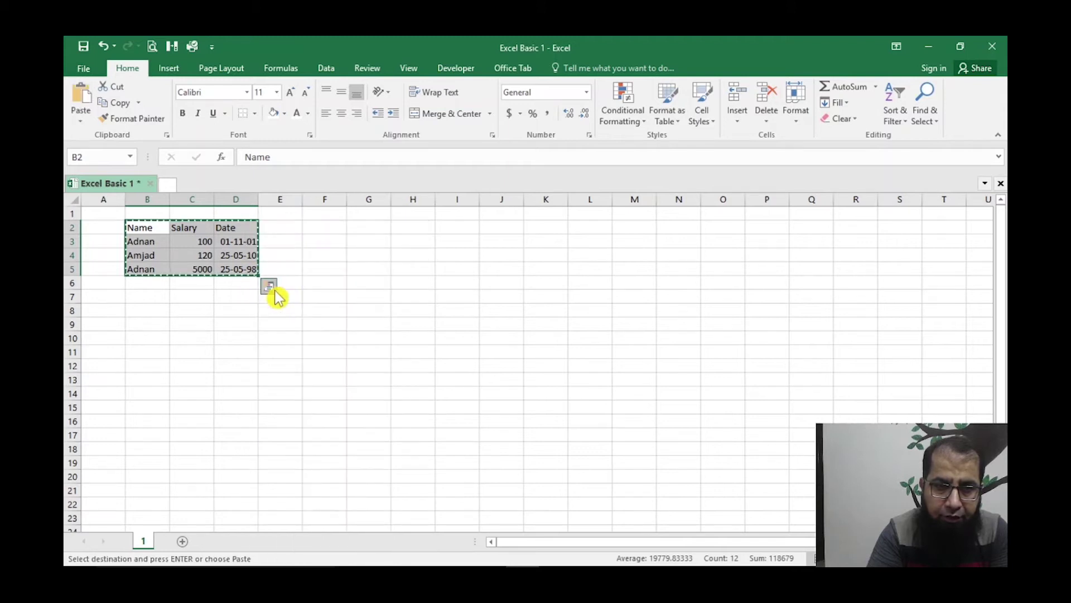
pyautogui.click(150, 324)
pyautogui.rightClick(152, 328)
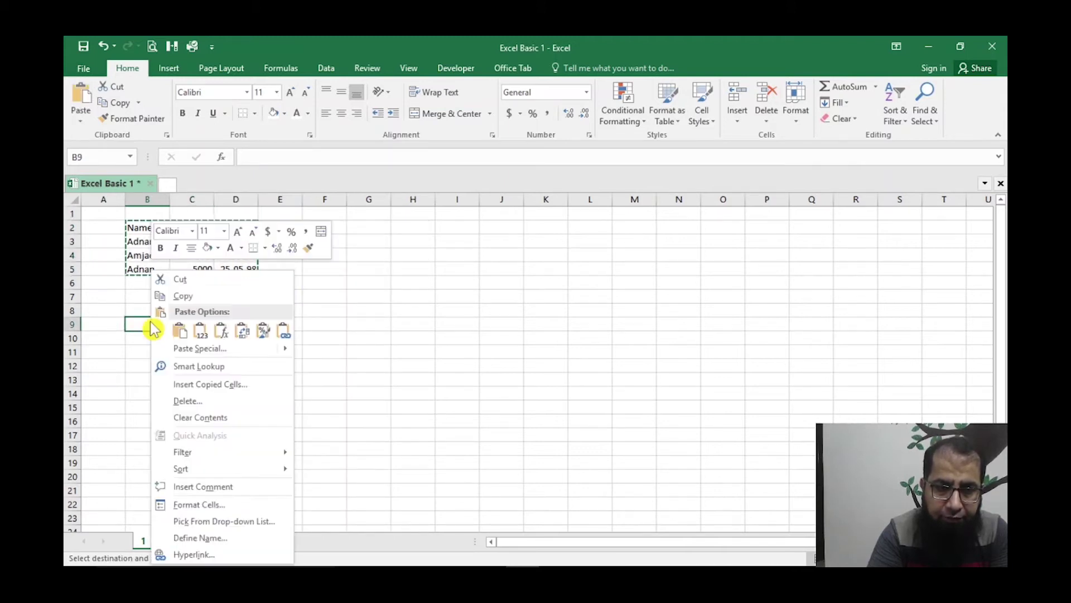
pyautogui.click(179, 330)
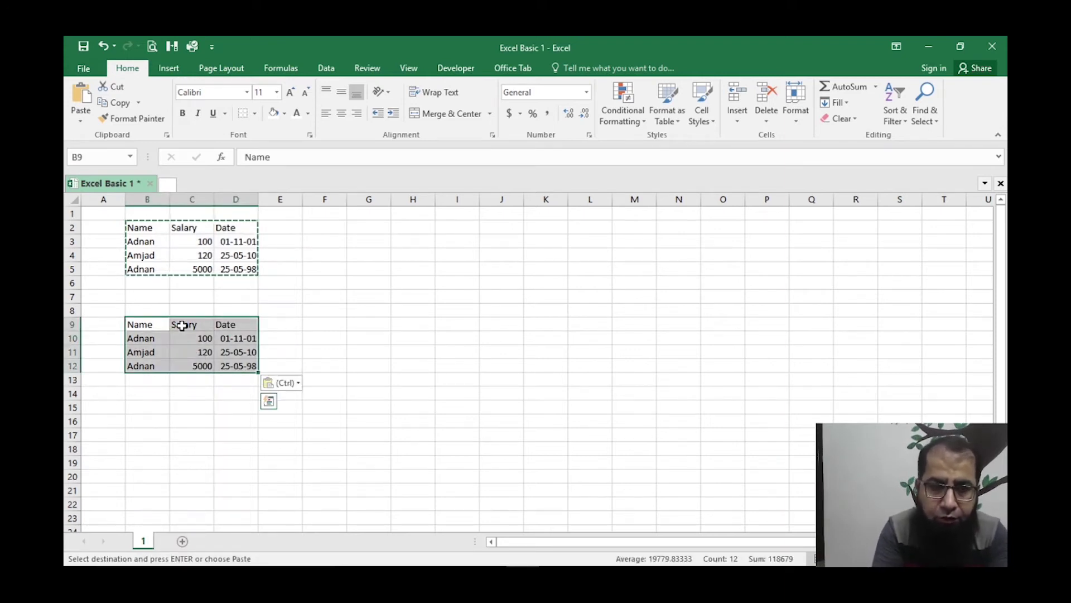
# Step: Undo the table paste at B9, redo it, undo it once more, and select B9
pyautogui.hotkey('ctrl', 'z')
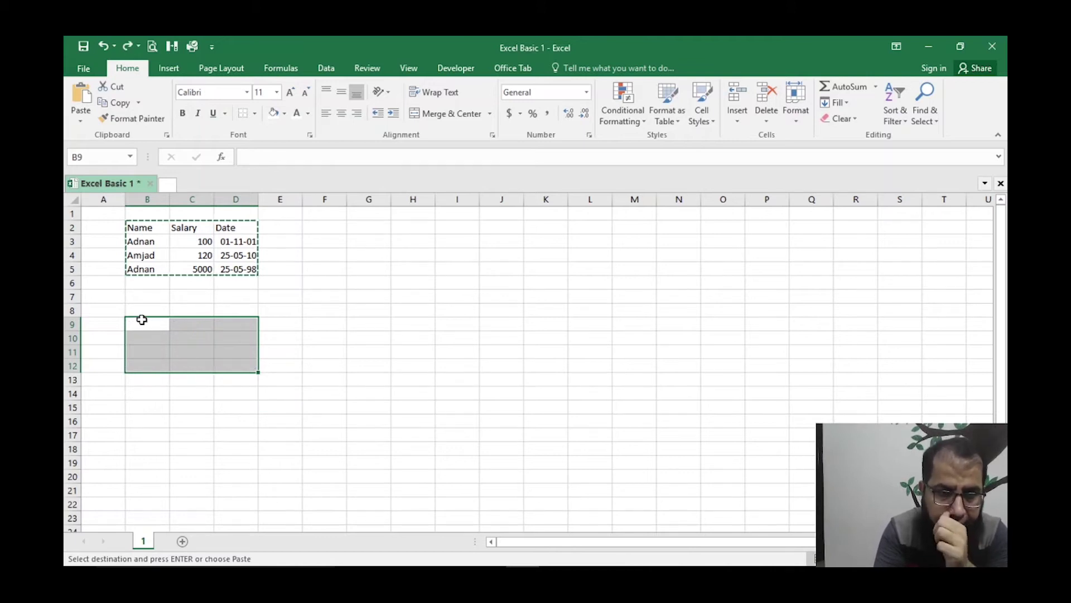
pyautogui.click(127, 49)
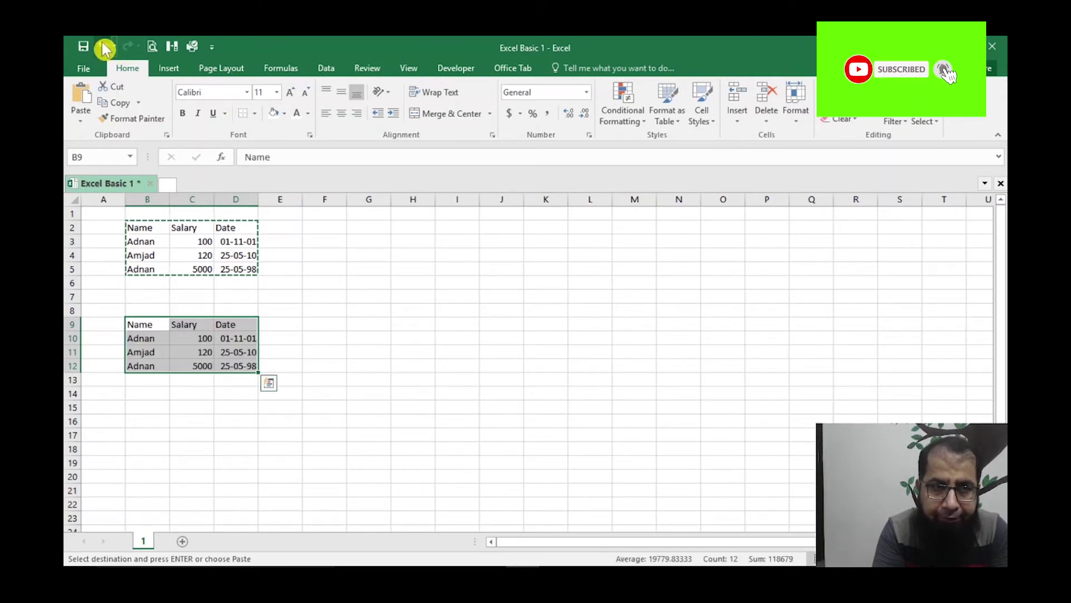
pyautogui.click(103, 47)
pyautogui.click(154, 326)
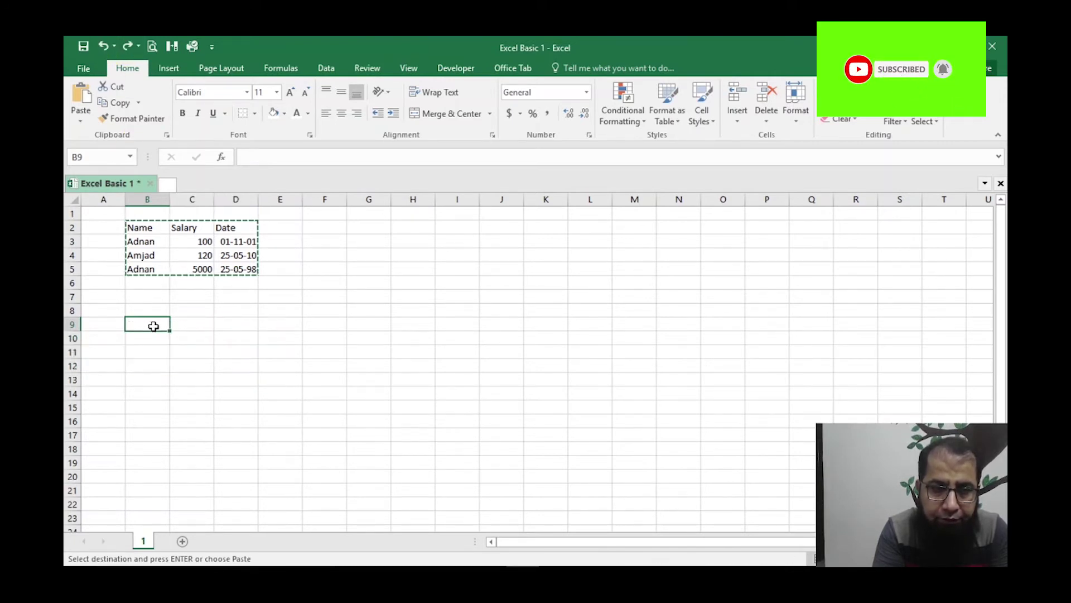
# Step: Paste the copied Name, Salary and Date table at B9 with the standard Paste option and undo that paste
pyautogui.rightClick(154, 326)
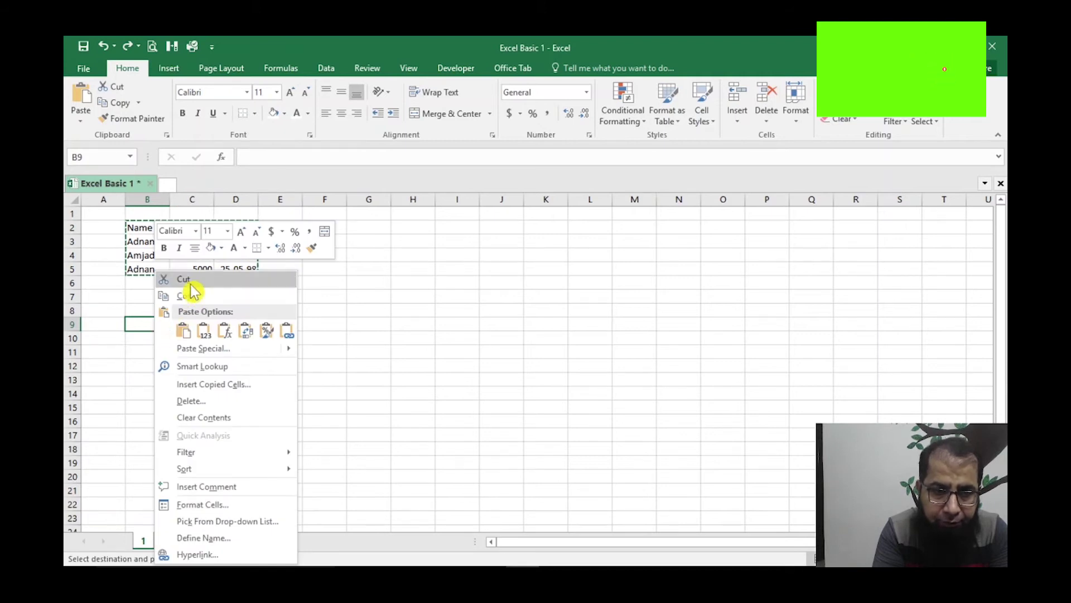
pyautogui.click(181, 335)
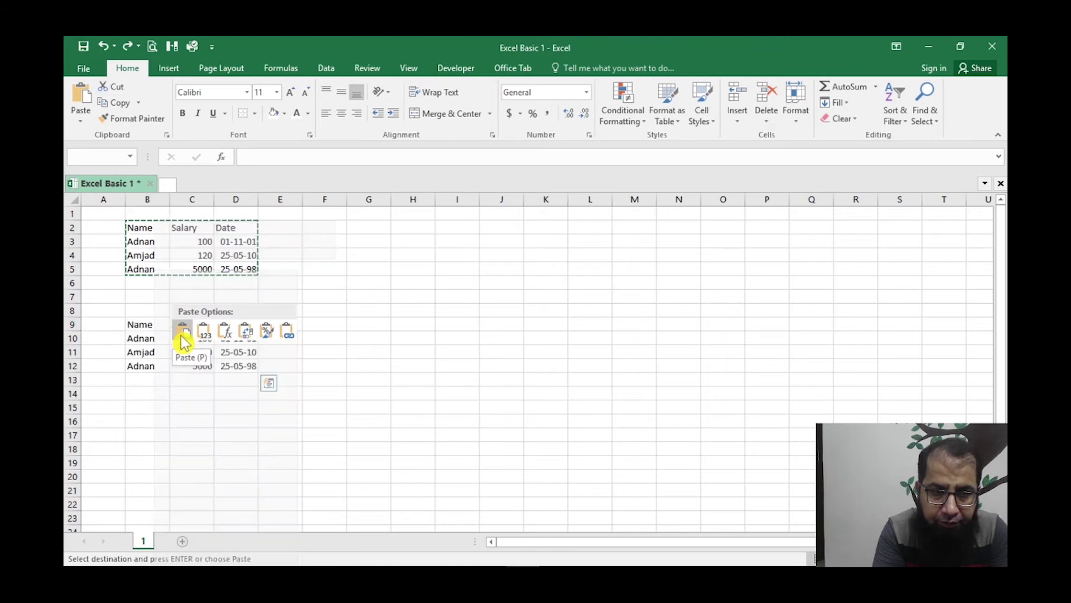
pyautogui.click(181, 336)
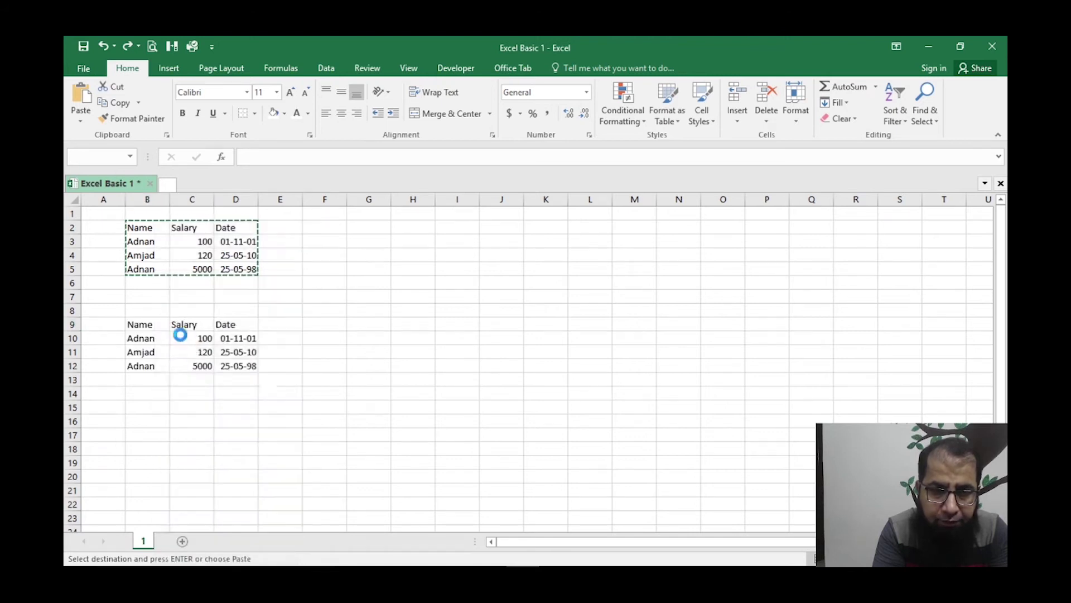
pyautogui.hotkey('ctrl', 'z')
pyautogui.click(141, 329)
pyautogui.rightClick(143, 327)
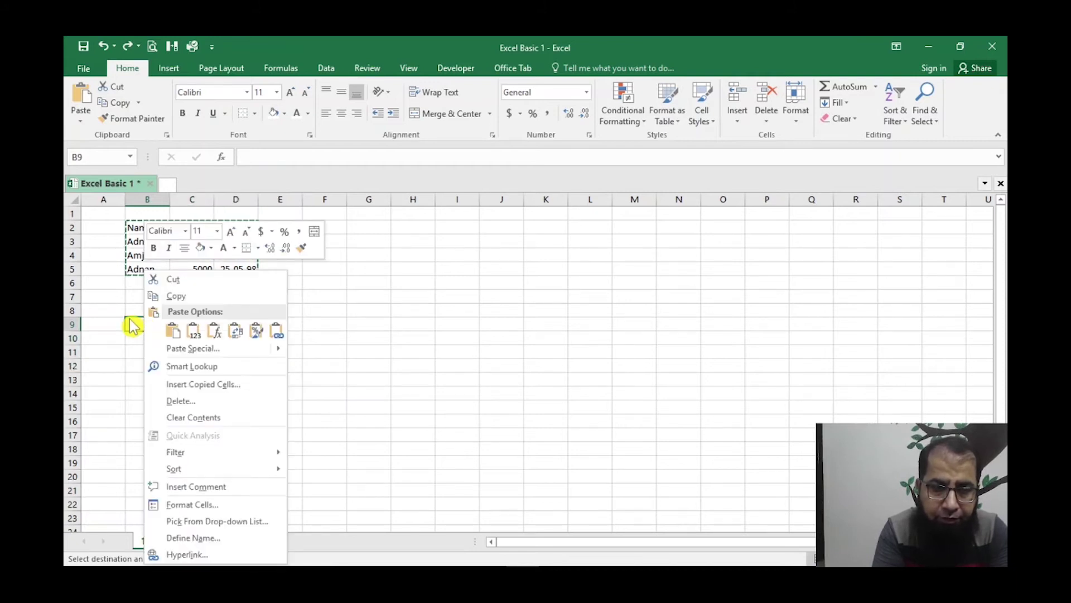
pyautogui.press('Escape')
# Step: Format the table in B2:D5 with bold text, a grey fill and all borders
pyautogui.moveTo(139, 228); pyautogui.dragTo(250, 262)
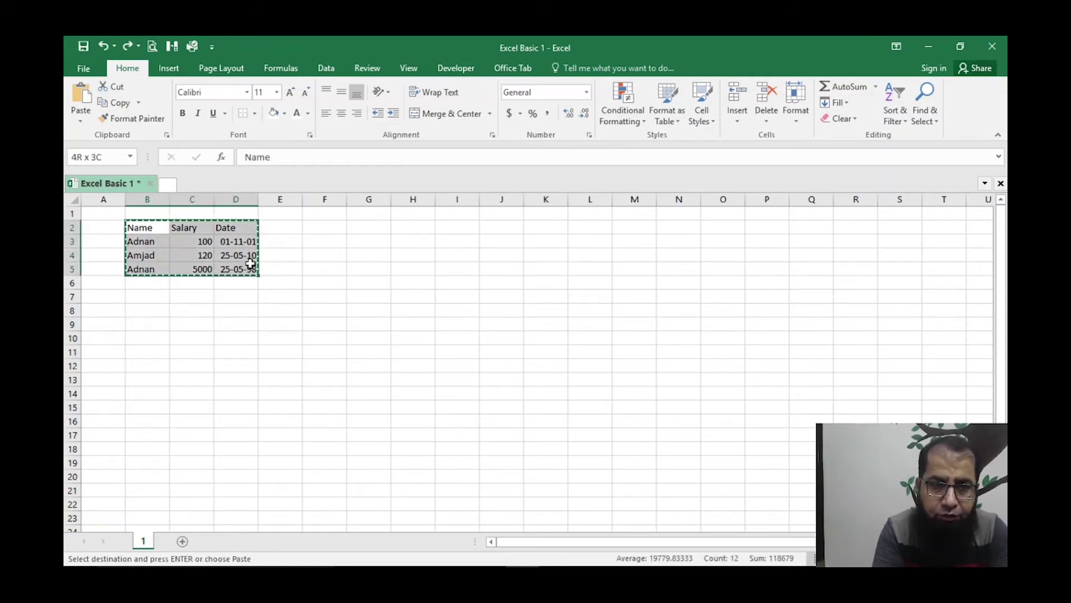
pyautogui.click(183, 113)
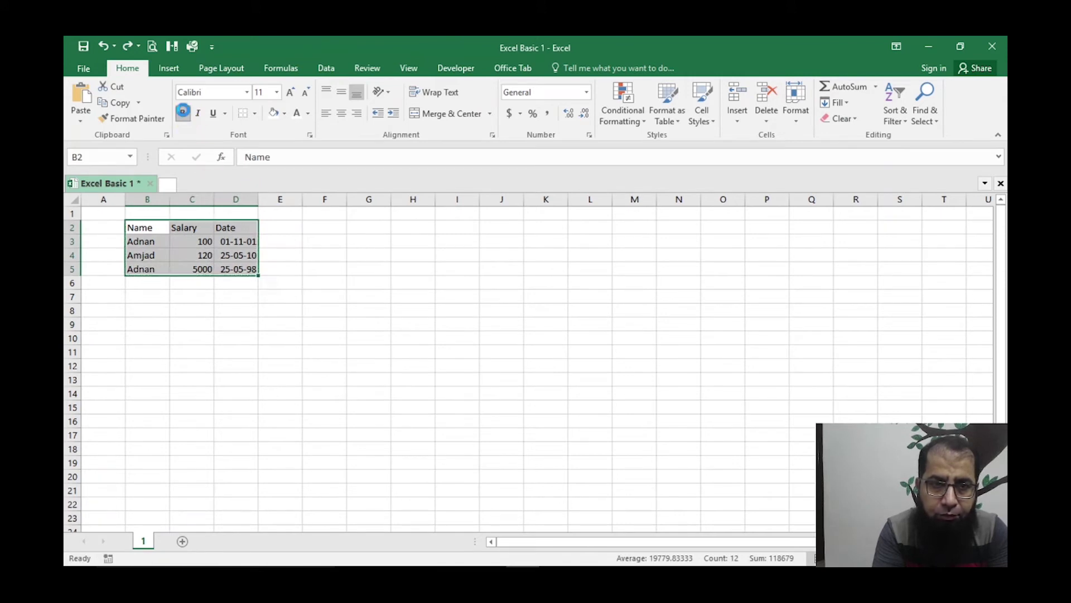
pyautogui.click(285, 113)
pyautogui.click(302, 171)
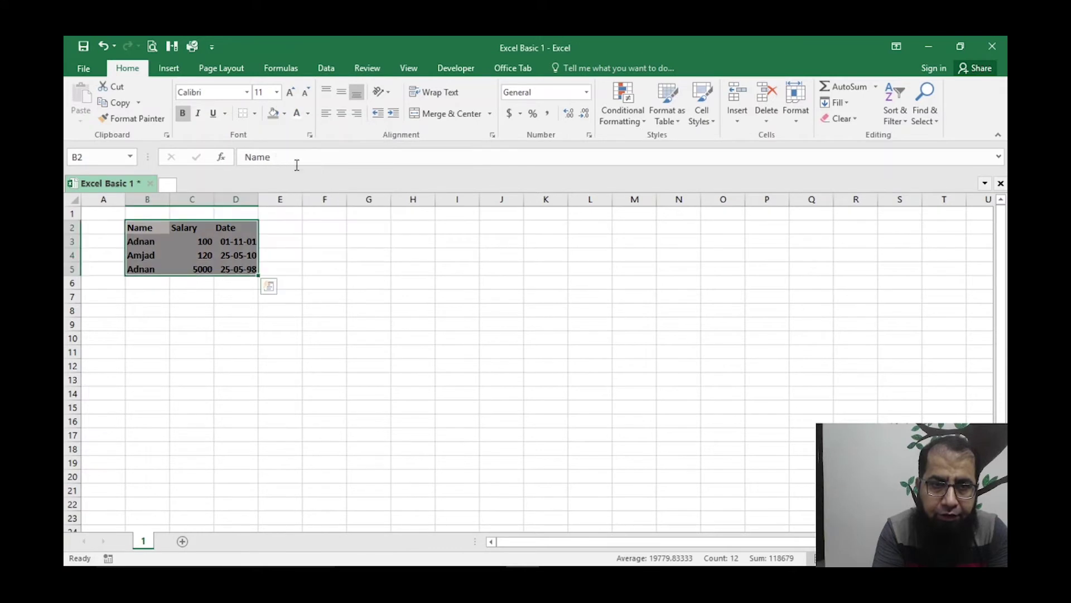
pyautogui.click(255, 113)
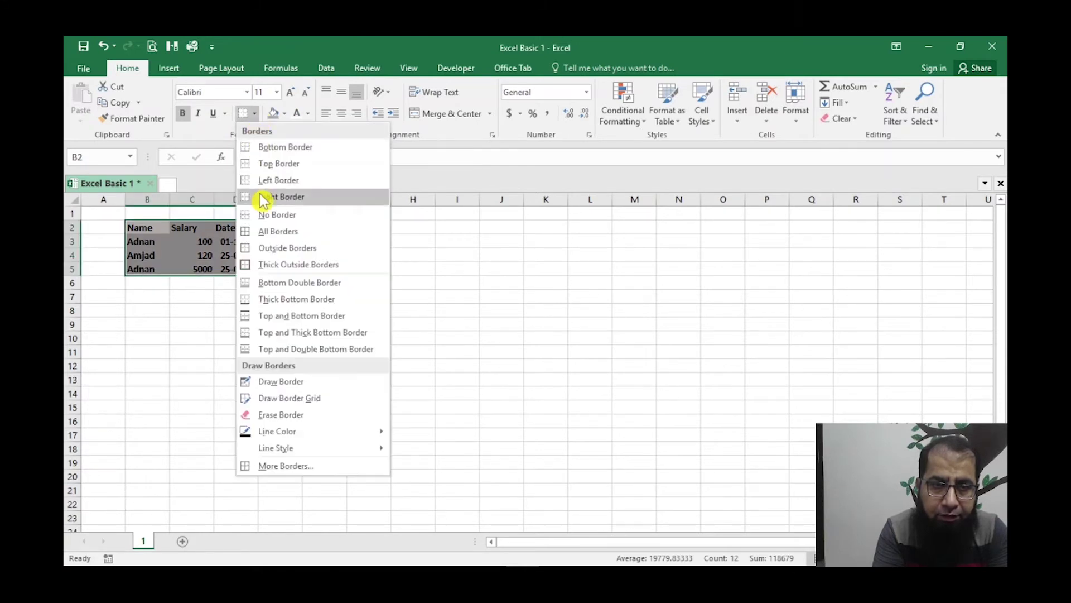
pyautogui.click(257, 232)
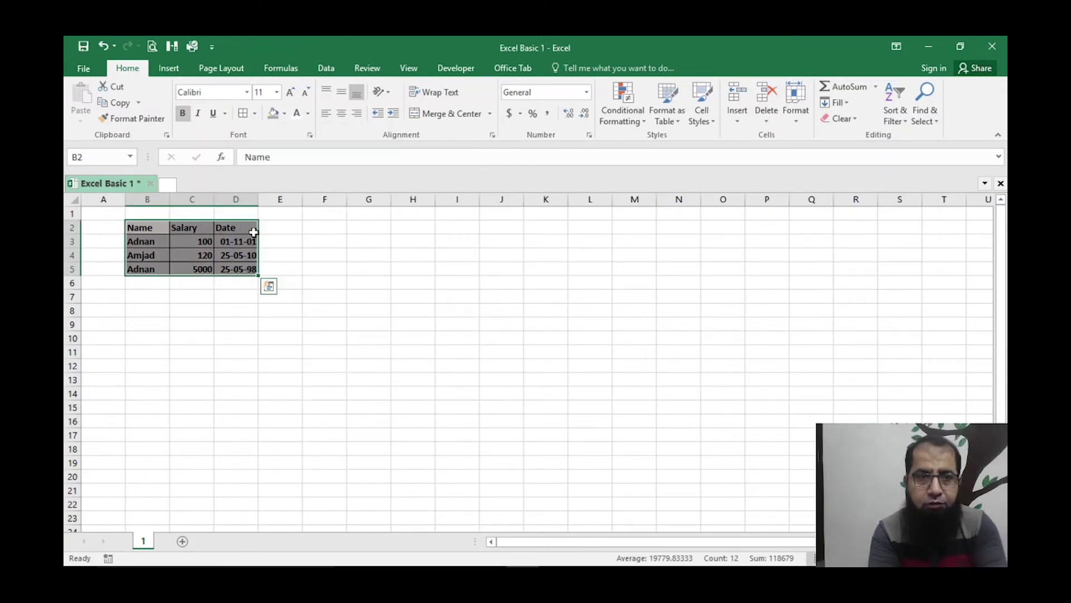
# Step: Copy the formatted table in B2:D5, paste it with its formatting at B8, and undo the paste
pyautogui.rightClick(149, 256)
pyautogui.click(147, 309)
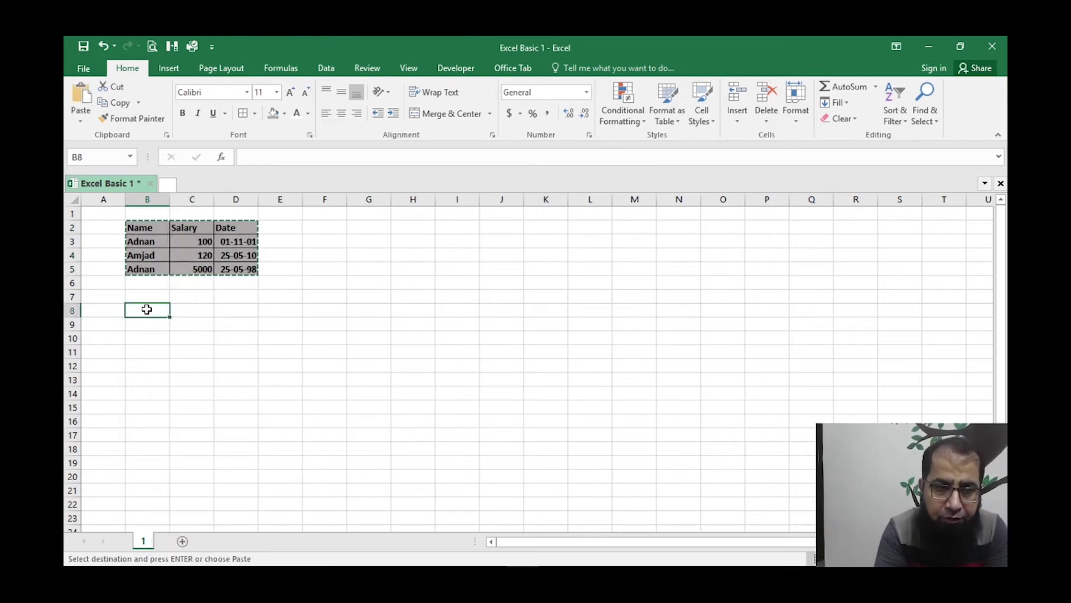
pyautogui.rightClick(148, 310)
pyautogui.click(165, 330)
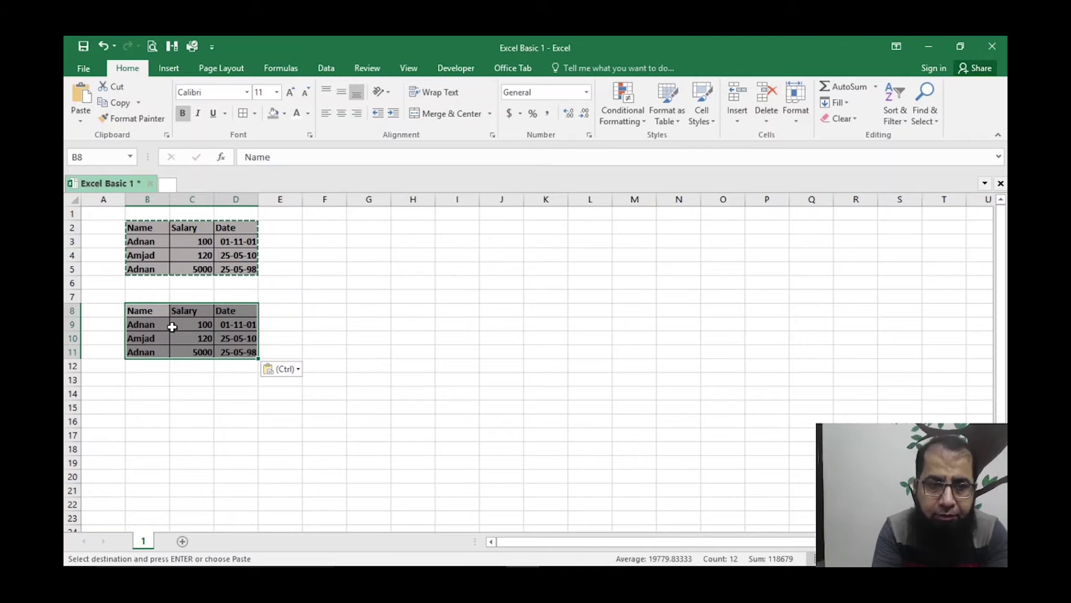
pyautogui.hotkey('ctrl', 'z')
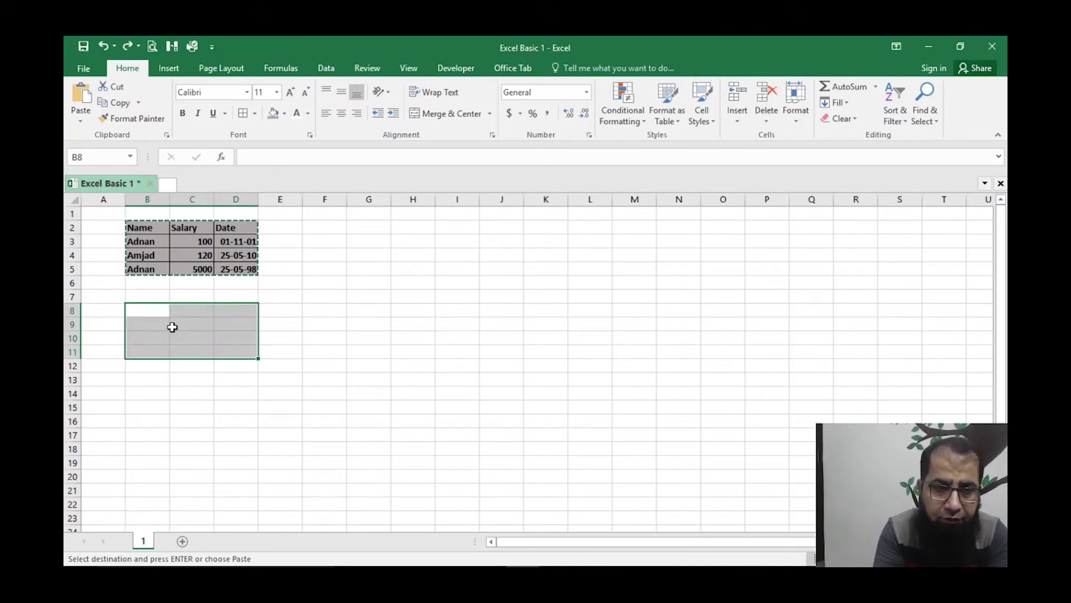
# Step: Paste only the values of the copied table starting at B8
pyautogui.click(159, 309)
pyautogui.rightClick(158, 309)
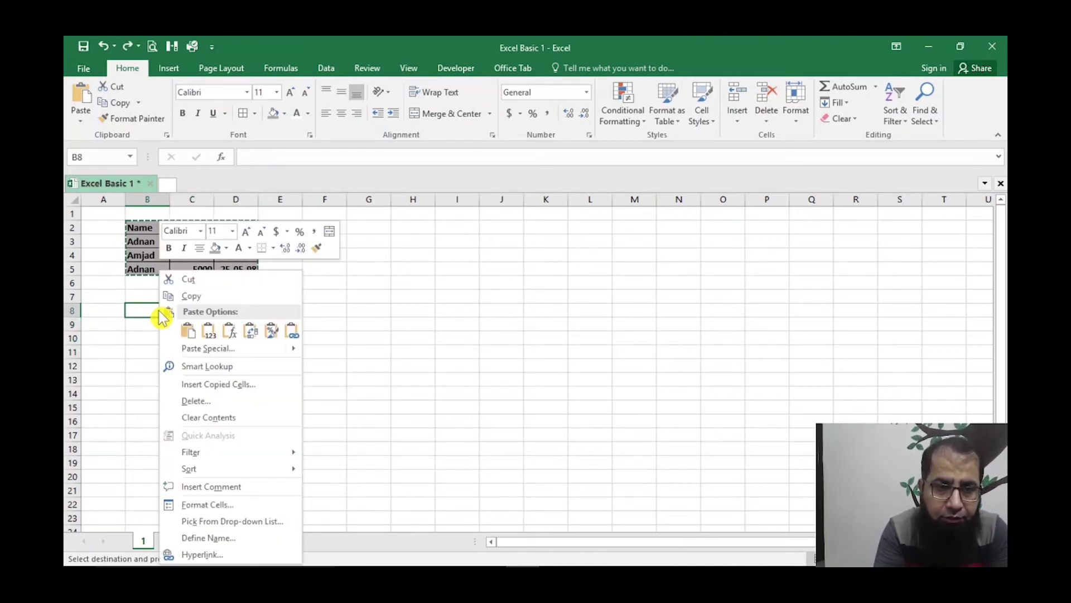
pyautogui.click(211, 332)
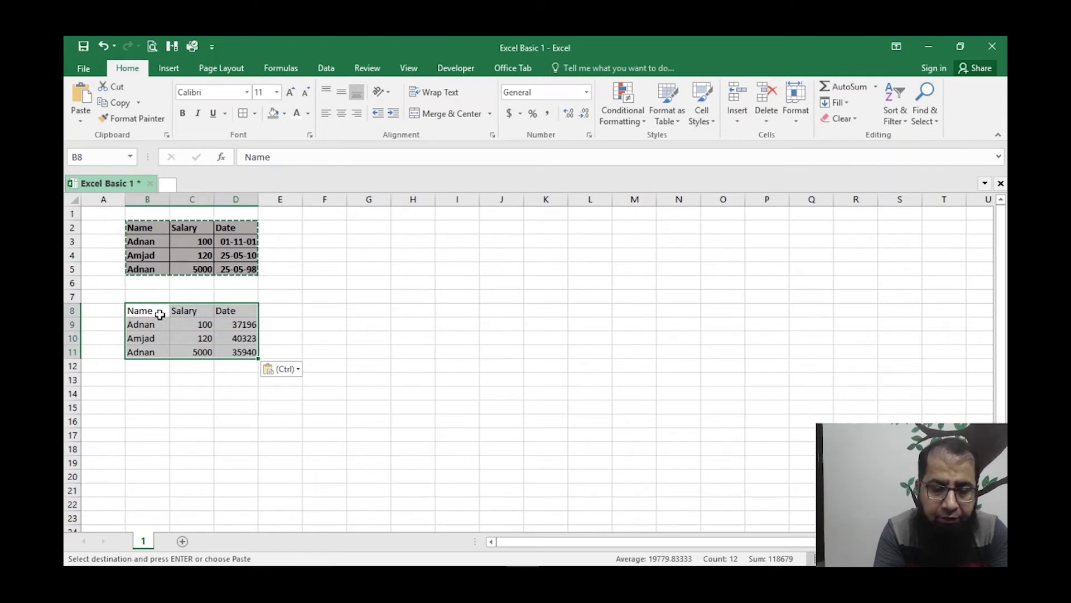
# Step: Paste the copied table as formulas starting at B13 and undo that paste
pyautogui.click(144, 377)
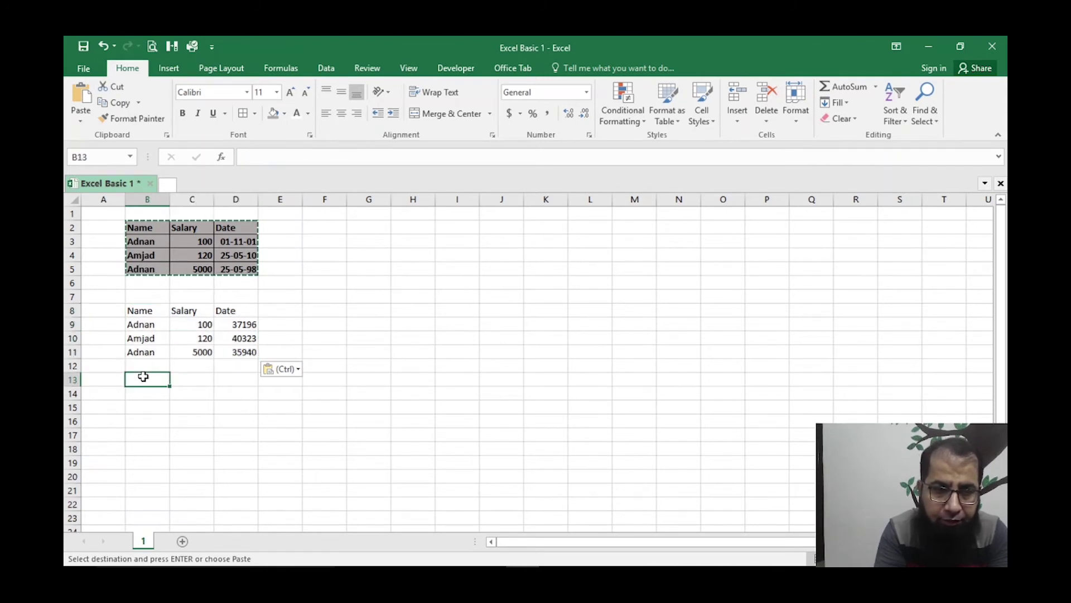
pyautogui.rightClick(144, 377)
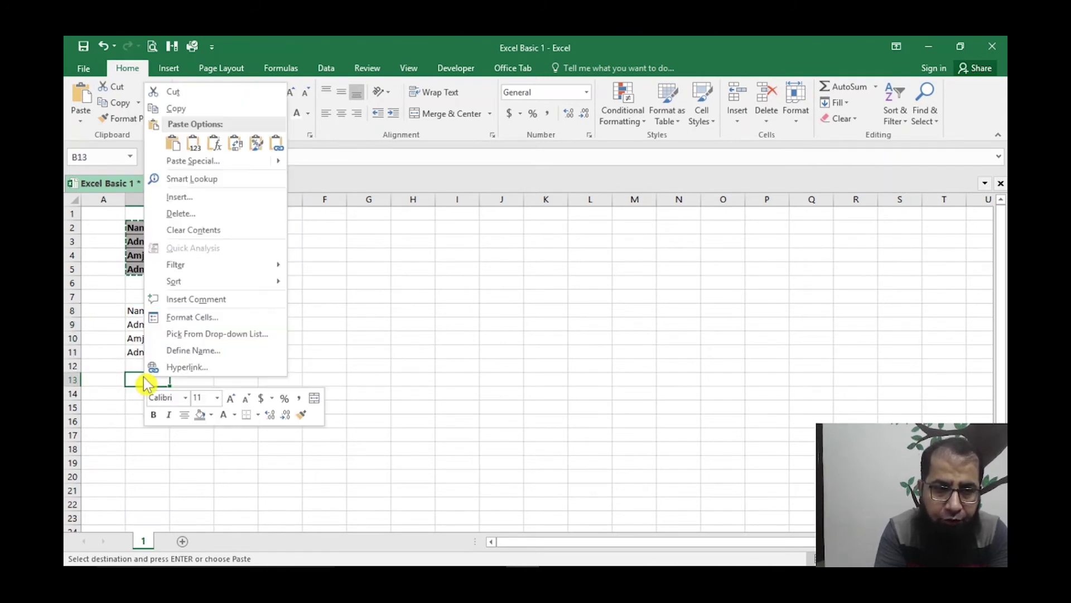
pyautogui.click(214, 143)
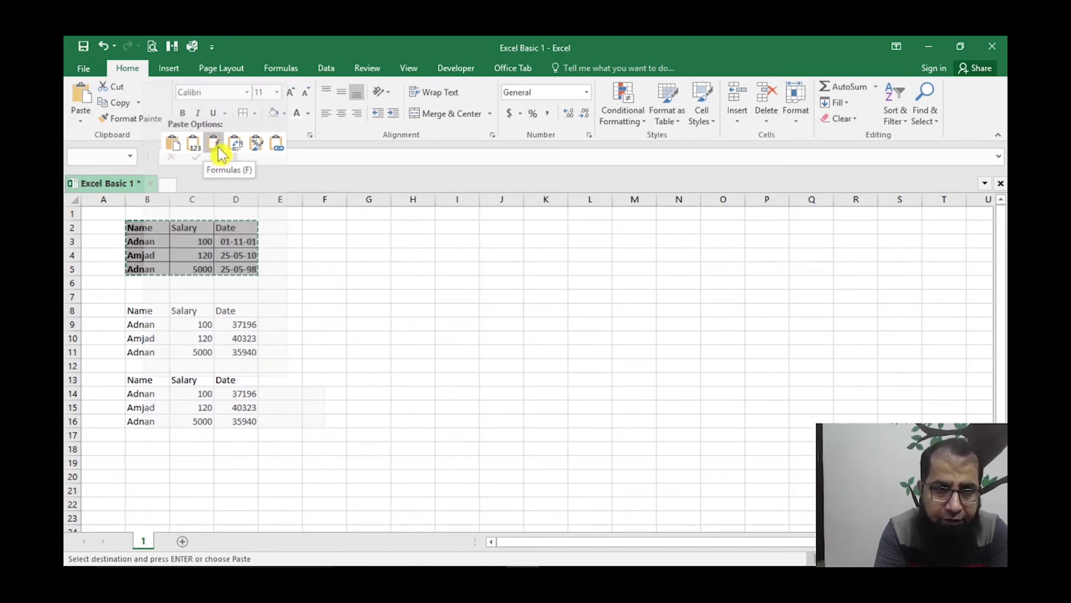
pyautogui.hotkey('ctrl', 'z')
# Step: Paste the copied table transposed, with rows and columns swapped, starting at B13
pyautogui.rightClick(144, 377)
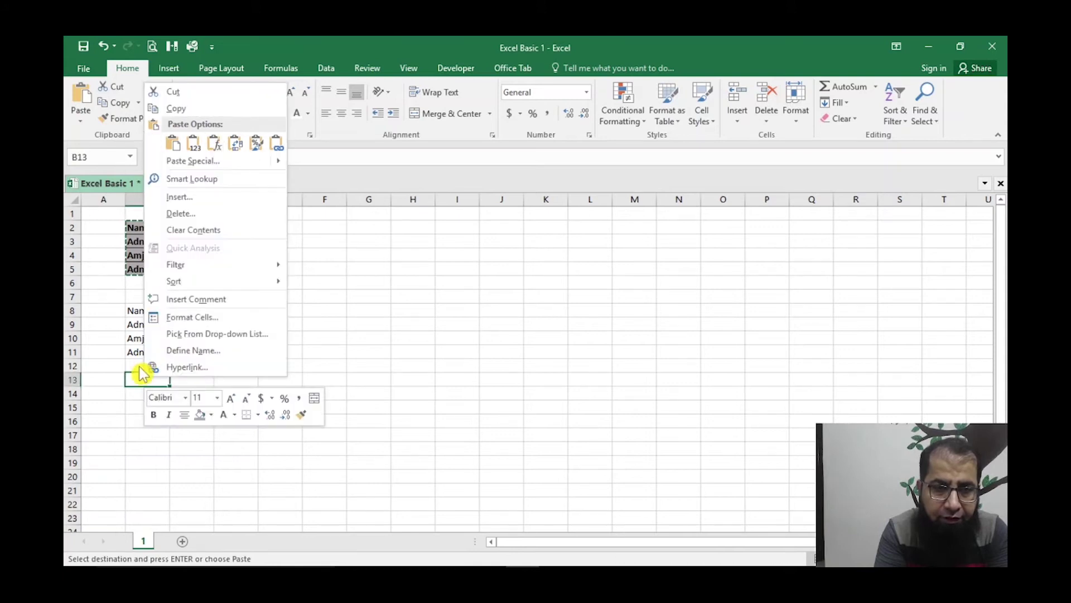
pyautogui.click(195, 148)
pyautogui.click(174, 147)
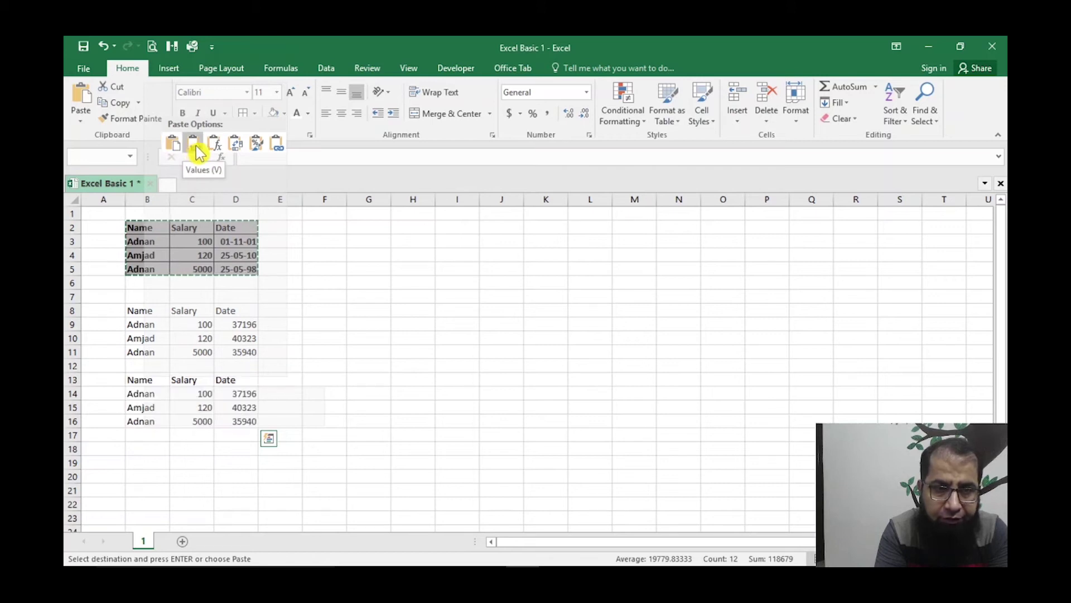
pyautogui.click(241, 148)
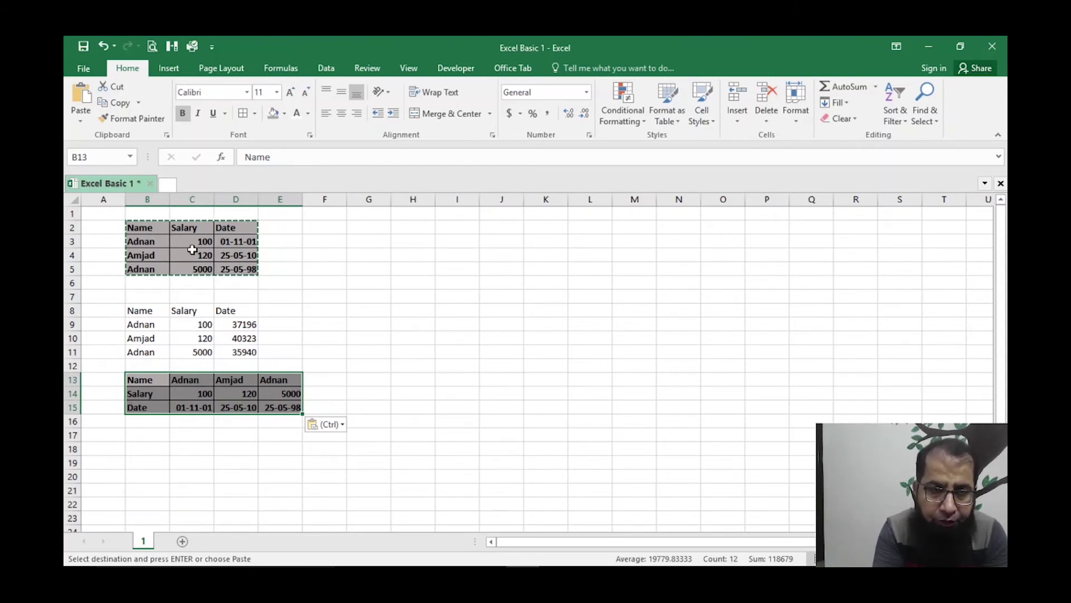
# Step: Examine the paste options and the Paste Special settings for cell B17, leaving without pasting
pyautogui.click(155, 434)
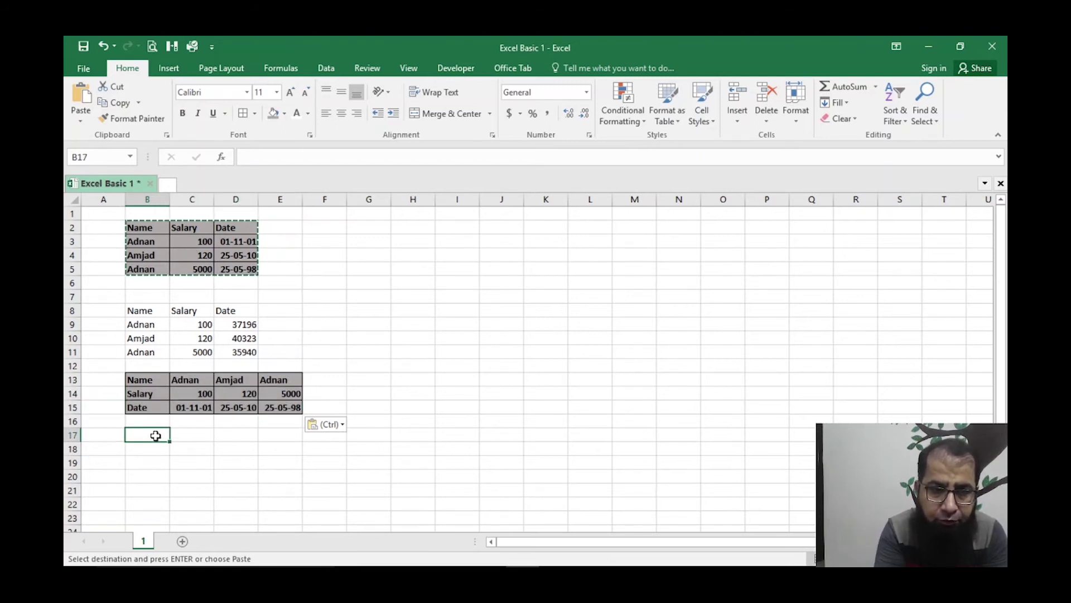
pyautogui.rightClick(157, 437)
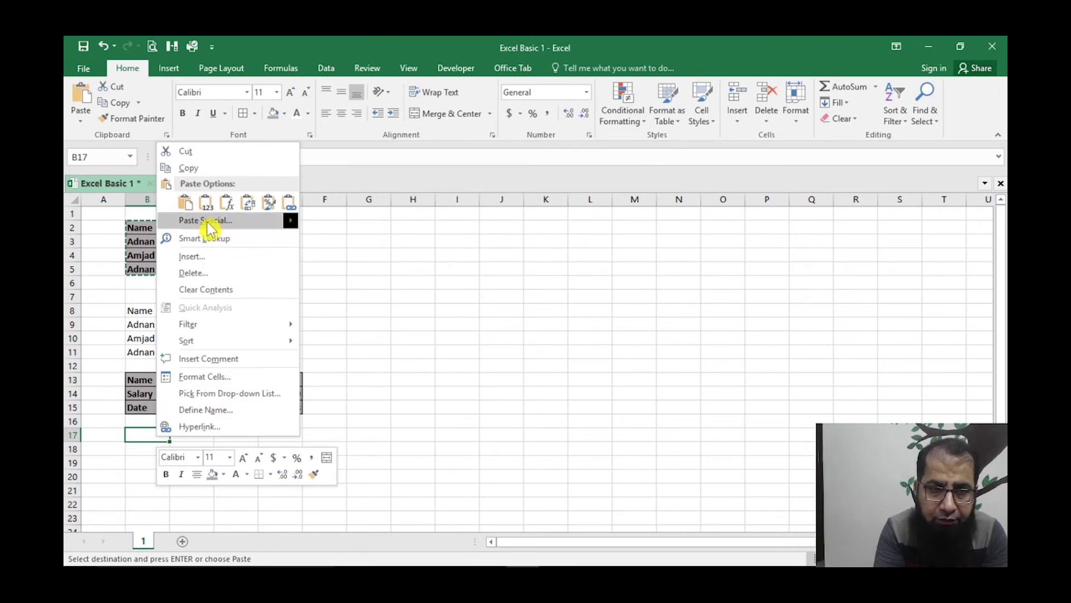
pyautogui.moveTo(208, 223)
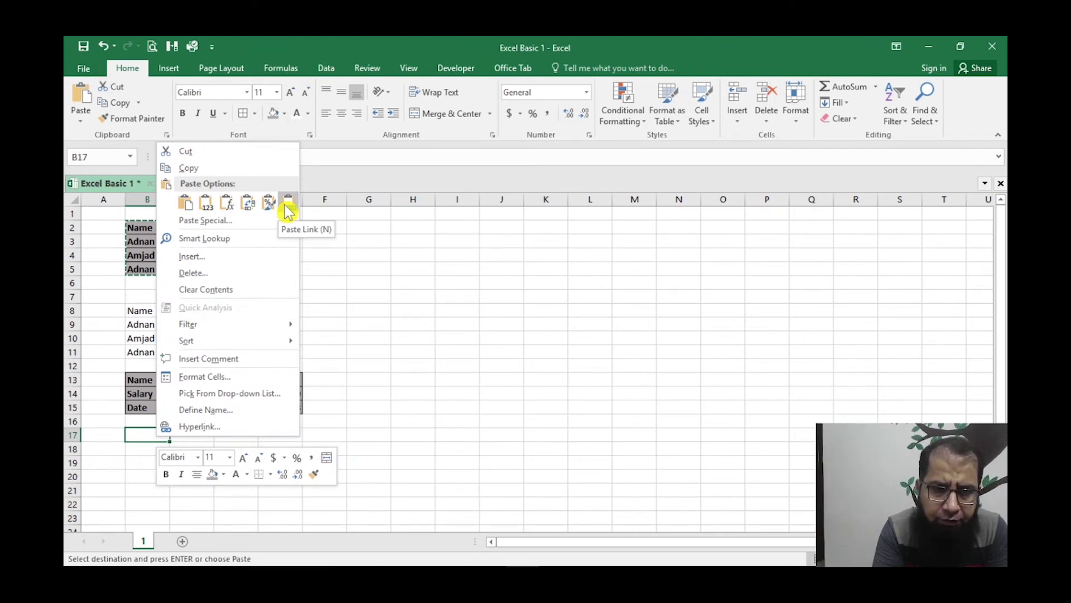
pyautogui.click(252, 220)
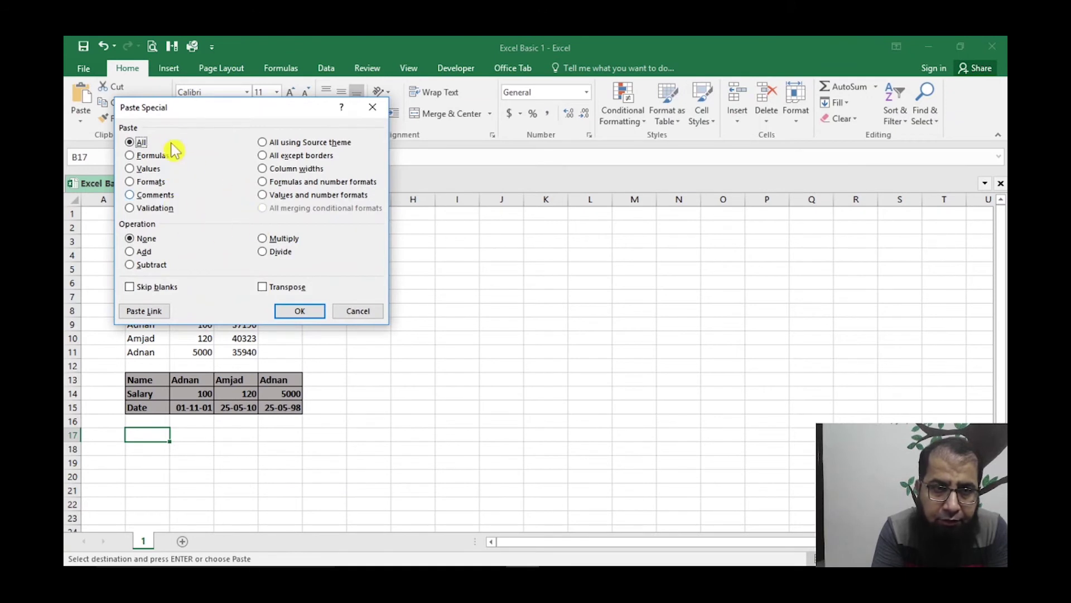
pyautogui.click(355, 313)
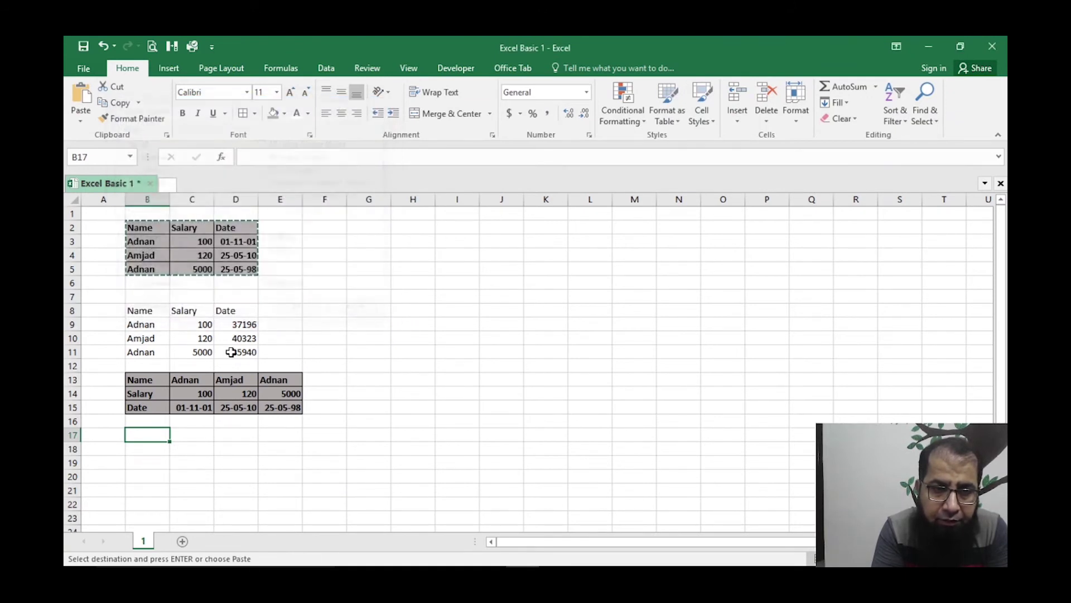
pyautogui.rightClick(142, 434)
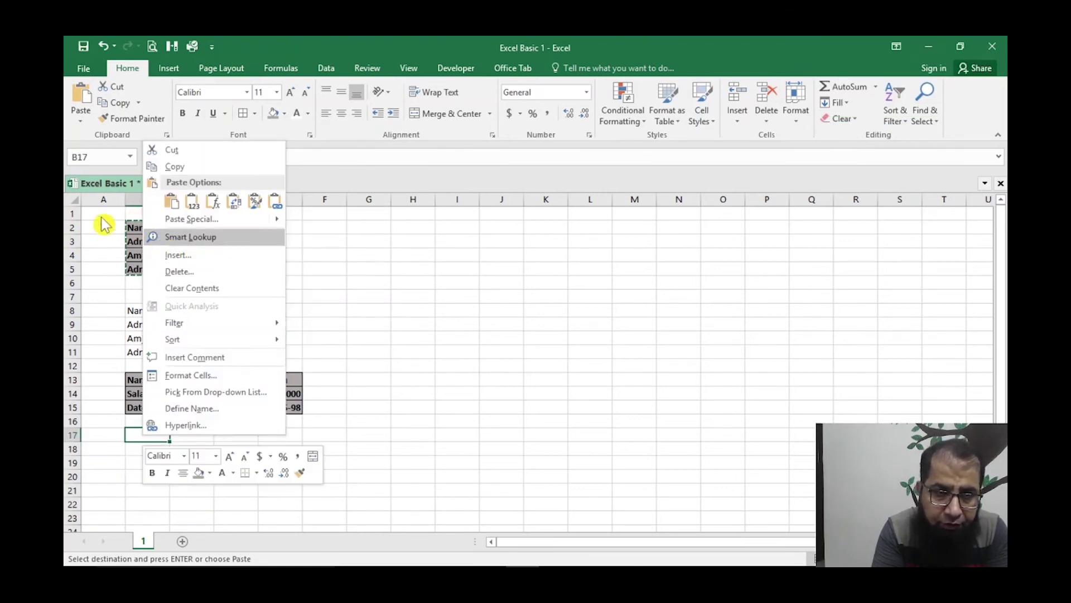
pyautogui.click(290, 47)
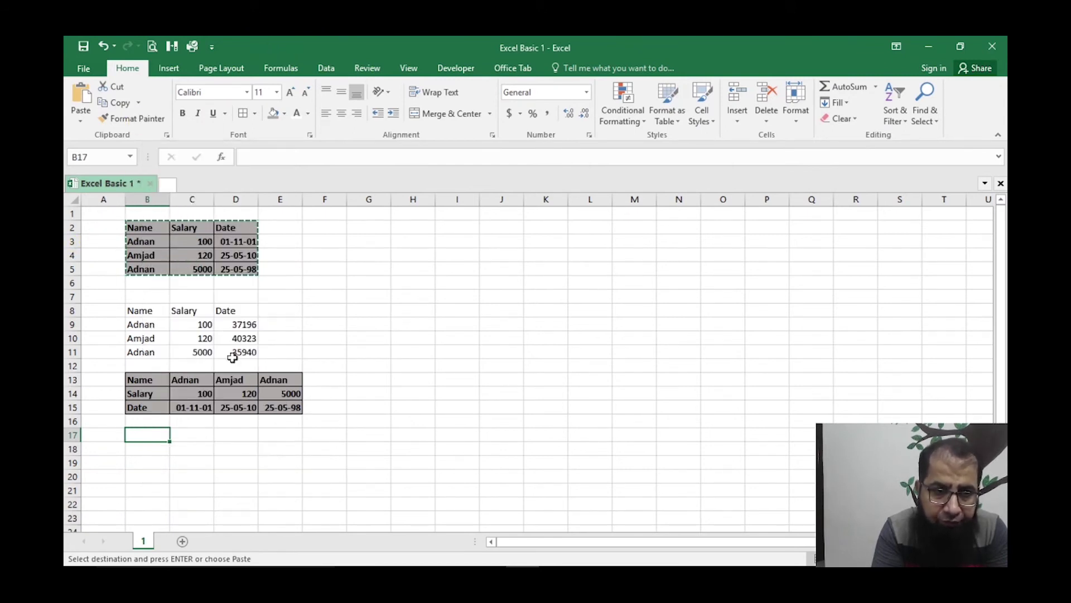
# Step: Paste the copied table with no borders starting at B17
pyautogui.rightClick(151, 437)
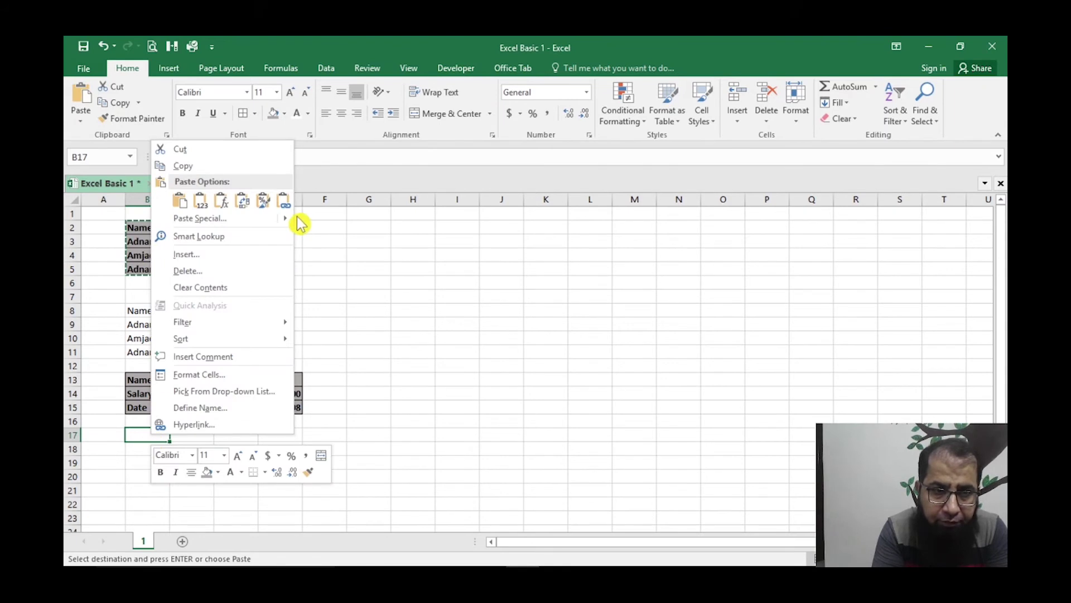
pyautogui.moveTo(277, 218)
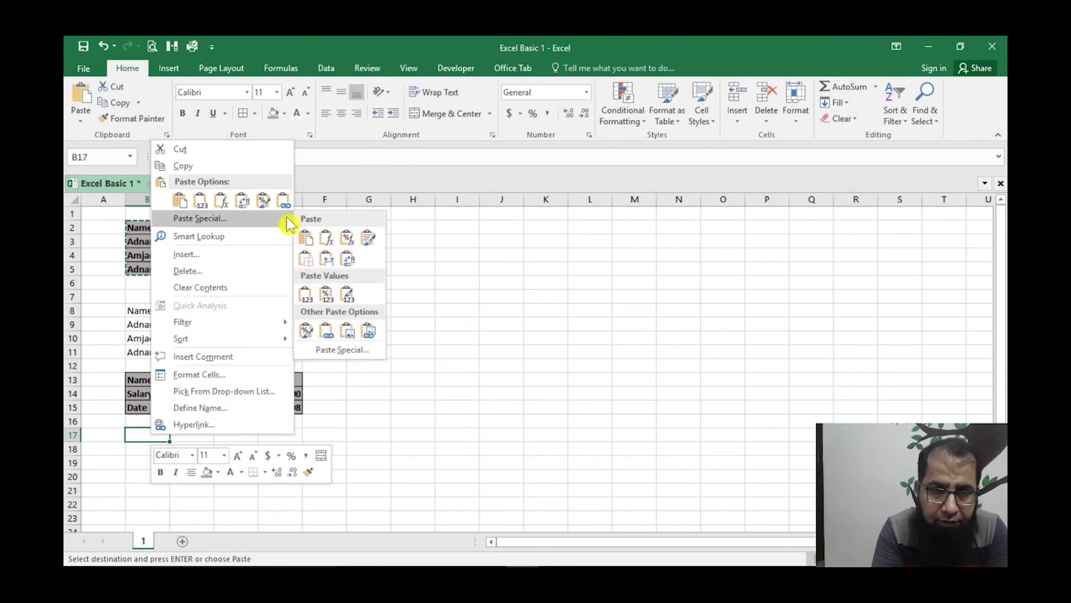
pyautogui.click(307, 259)
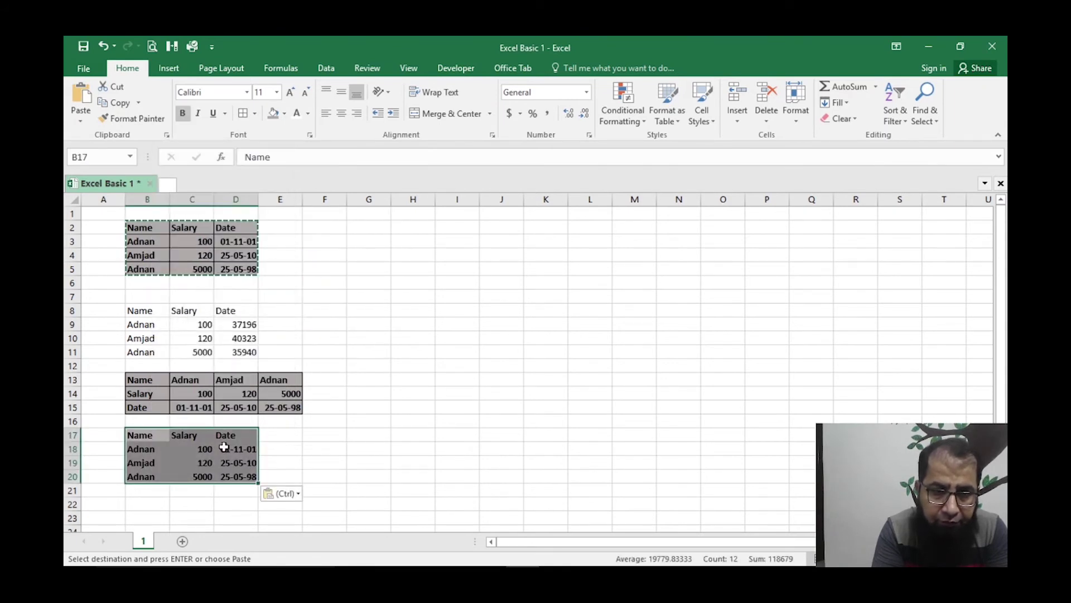
# Step: Examine the Paste Special settings and paste options for the copied table at B17:D20, leaving without pasting
pyautogui.rightClick(193, 458)
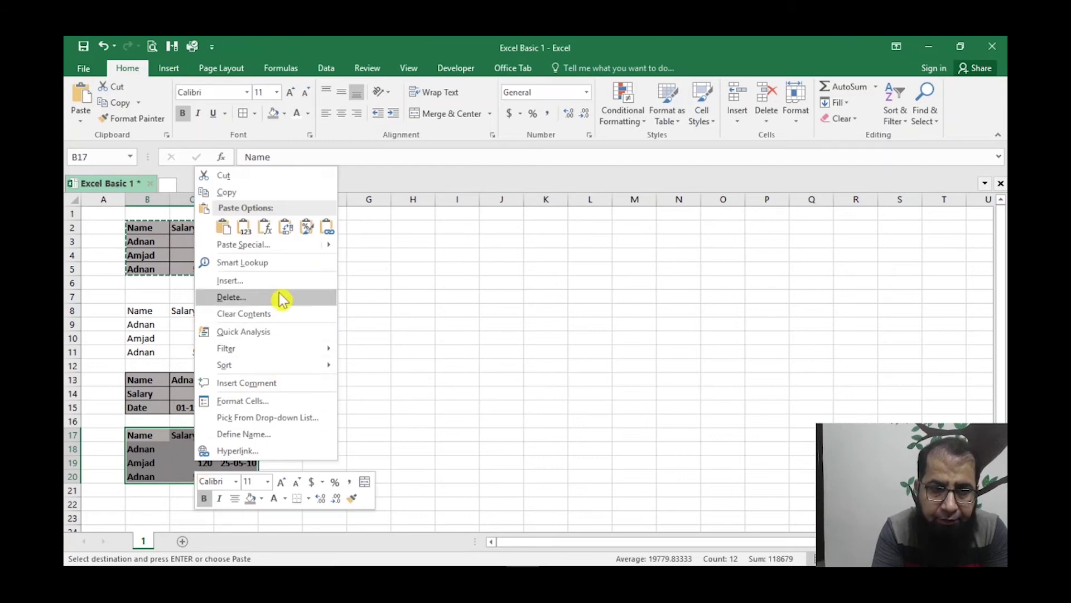
pyautogui.click(289, 245)
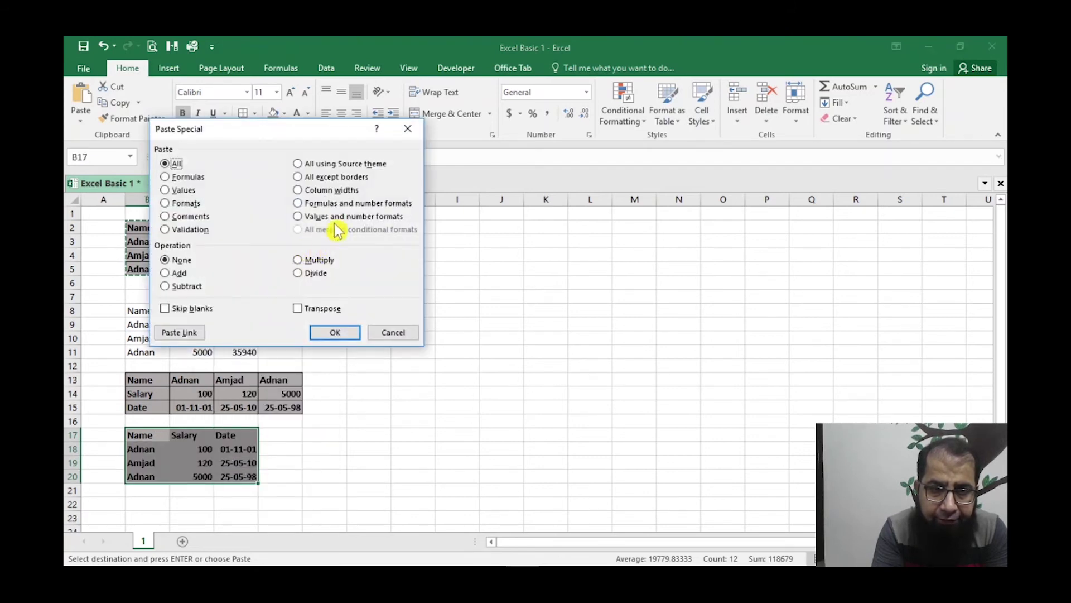
pyautogui.click(384, 333)
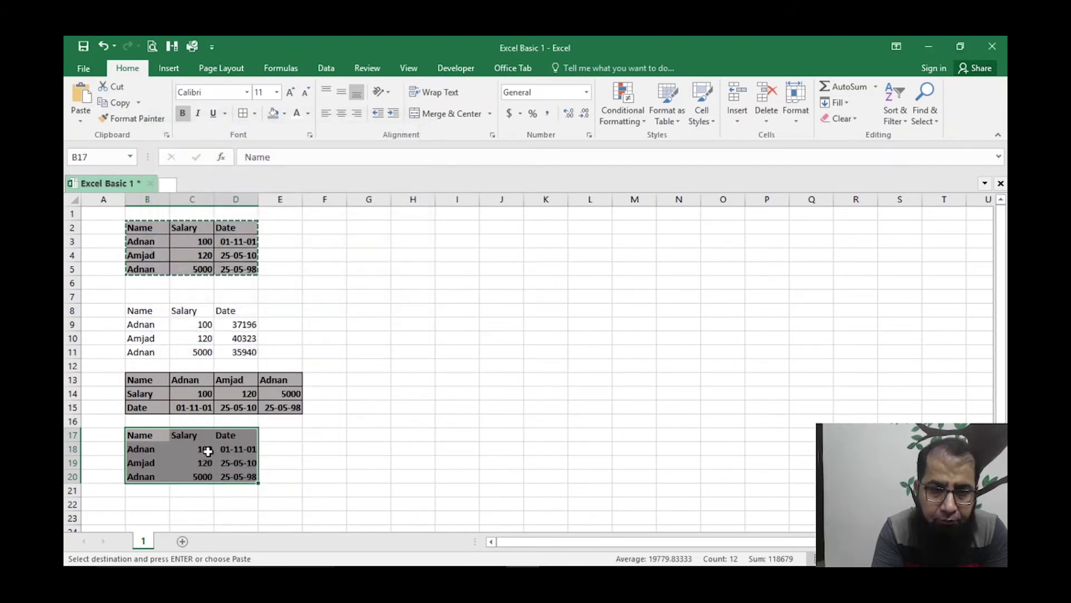
pyautogui.rightClick(207, 451)
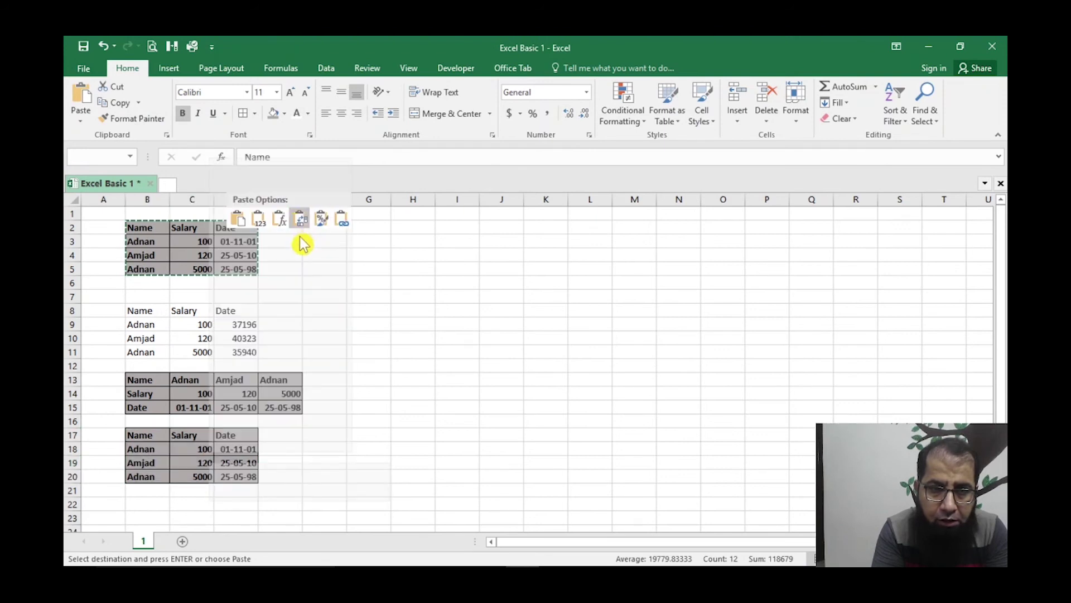
pyautogui.click(271, 238)
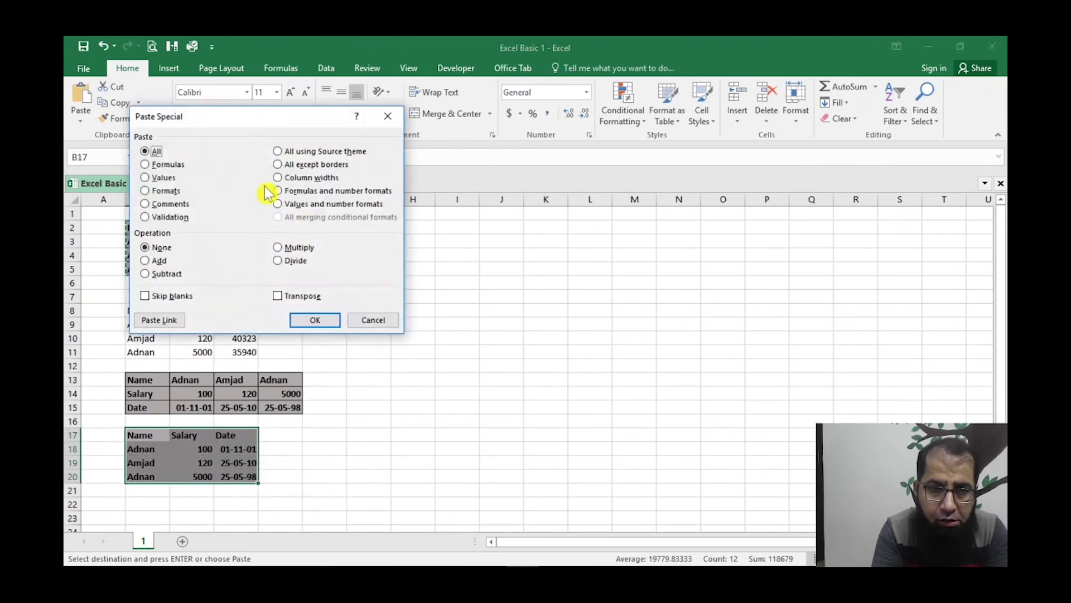
pyautogui.click(386, 324)
pyautogui.rightClick(212, 446)
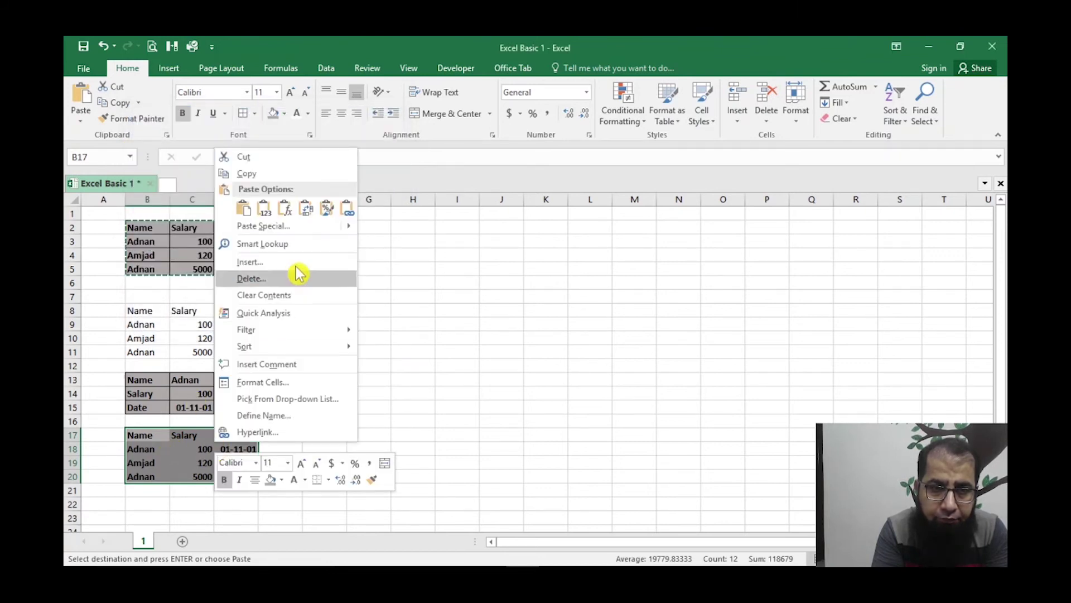
pyautogui.moveTo(330, 232)
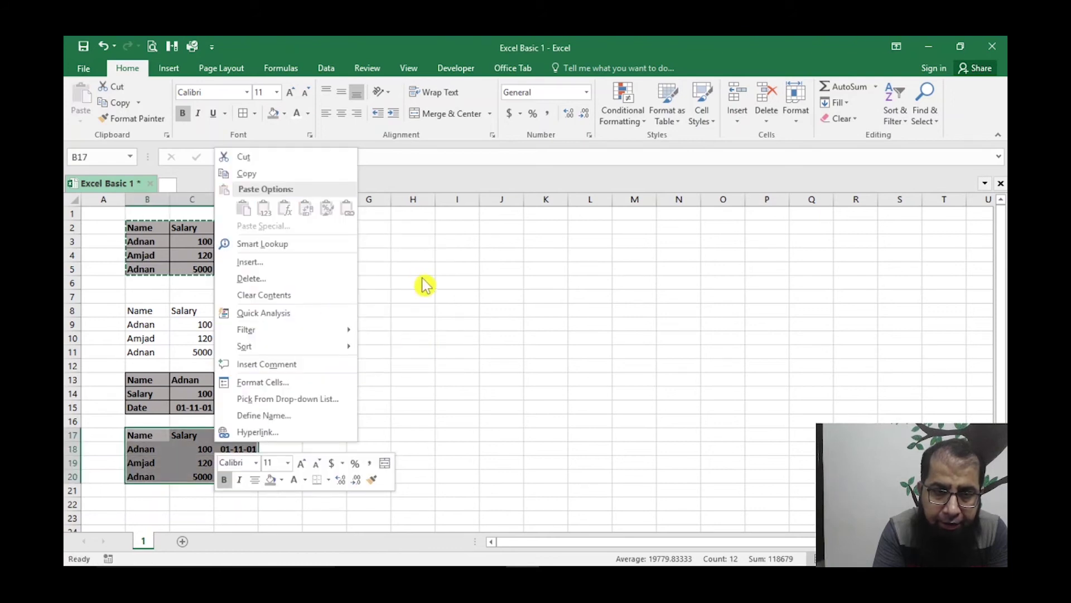
pyautogui.press('Escape')
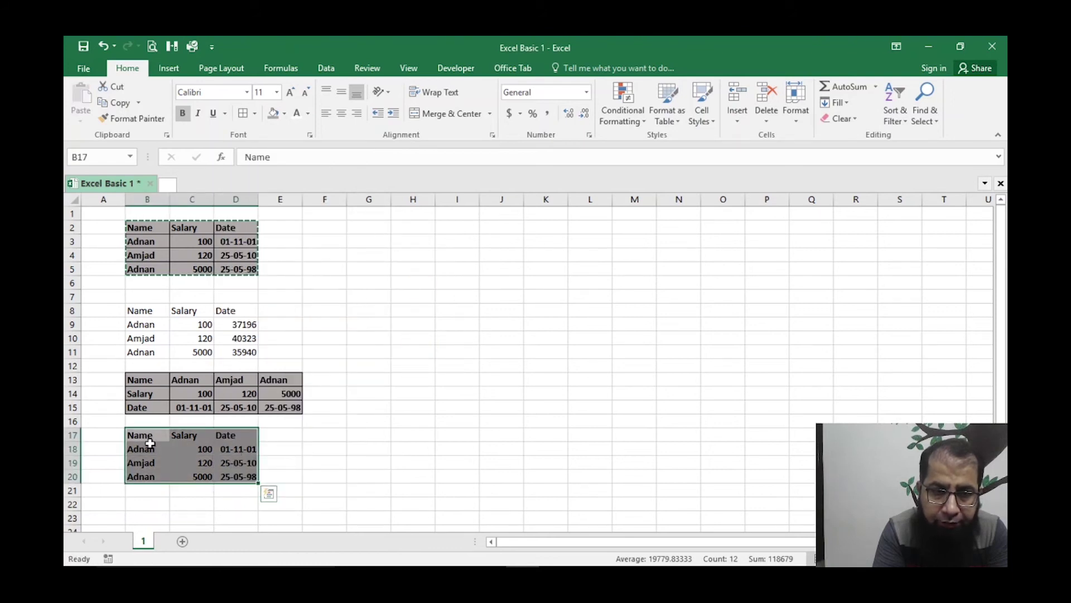
# Step: Compare the original table in B2:D5 with the pasted copies starting at B8, B13 and B17
pyautogui.moveTo(139, 437); pyautogui.dragTo(252, 479)
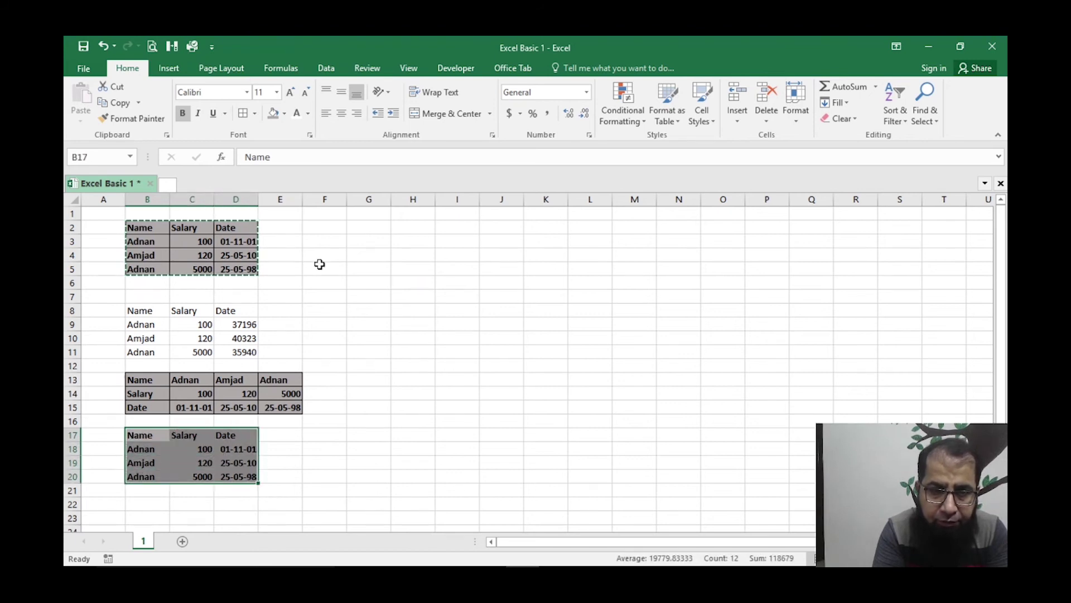
pyautogui.moveTo(155, 231); pyautogui.dragTo(254, 269)
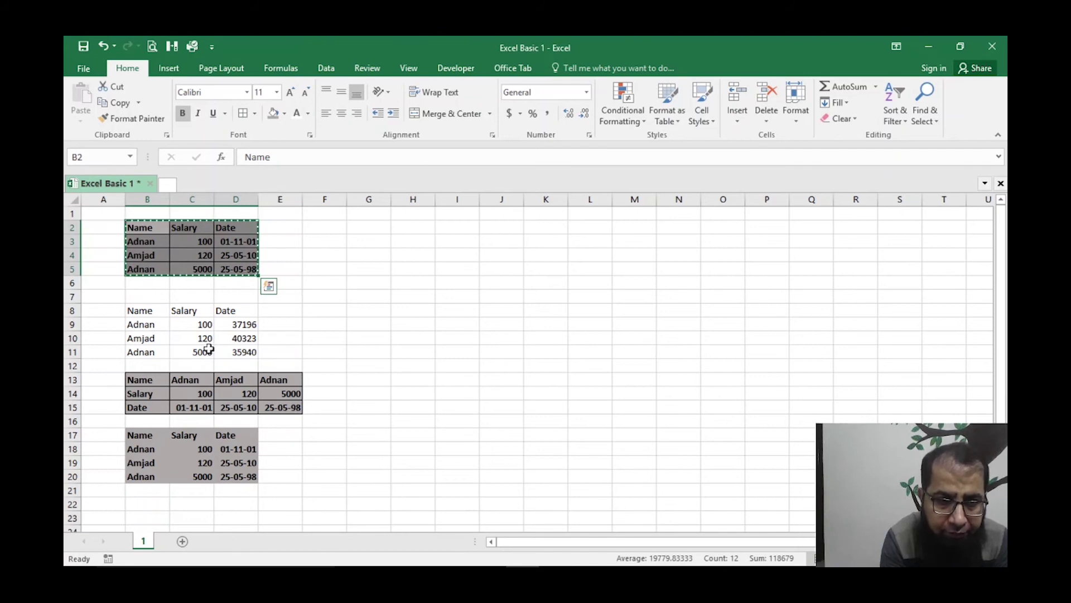
pyautogui.moveTo(208, 349); pyautogui.dragTo(192, 339)
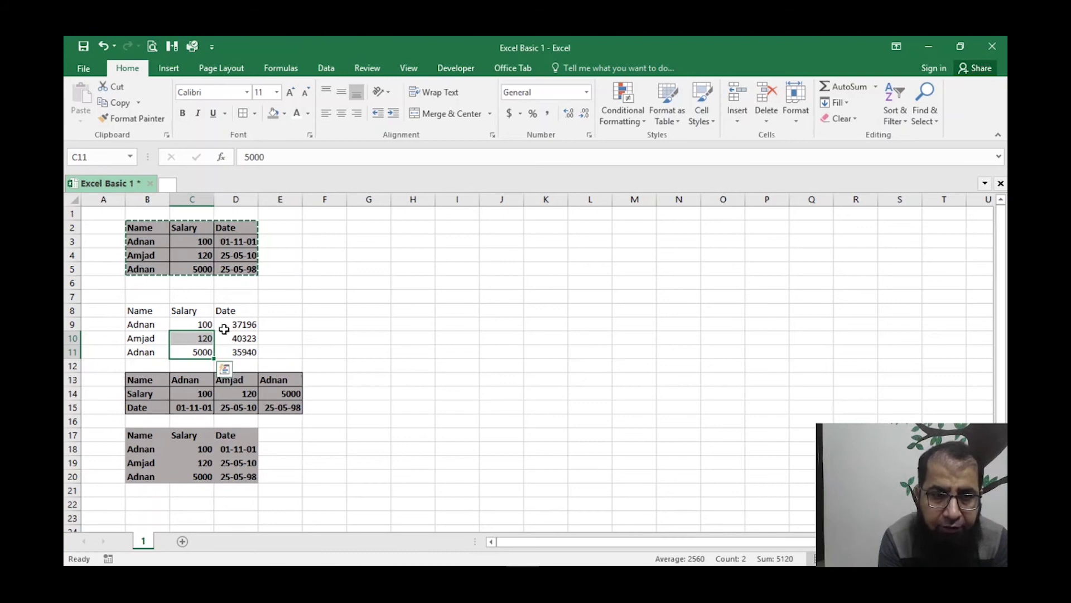
pyautogui.moveTo(164, 380); pyautogui.dragTo(289, 413)
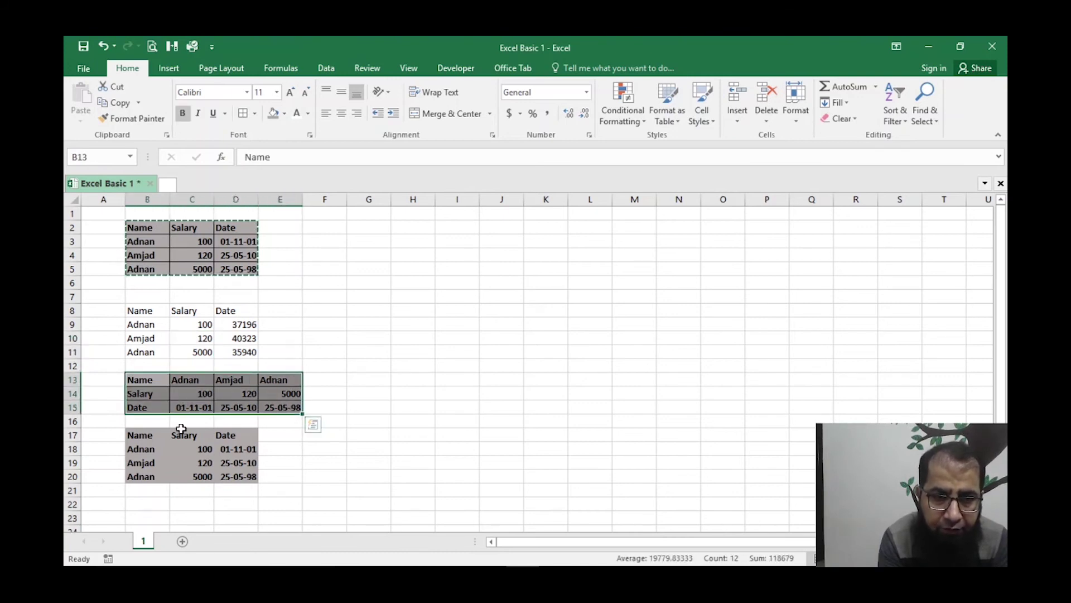
pyautogui.click(148, 435)
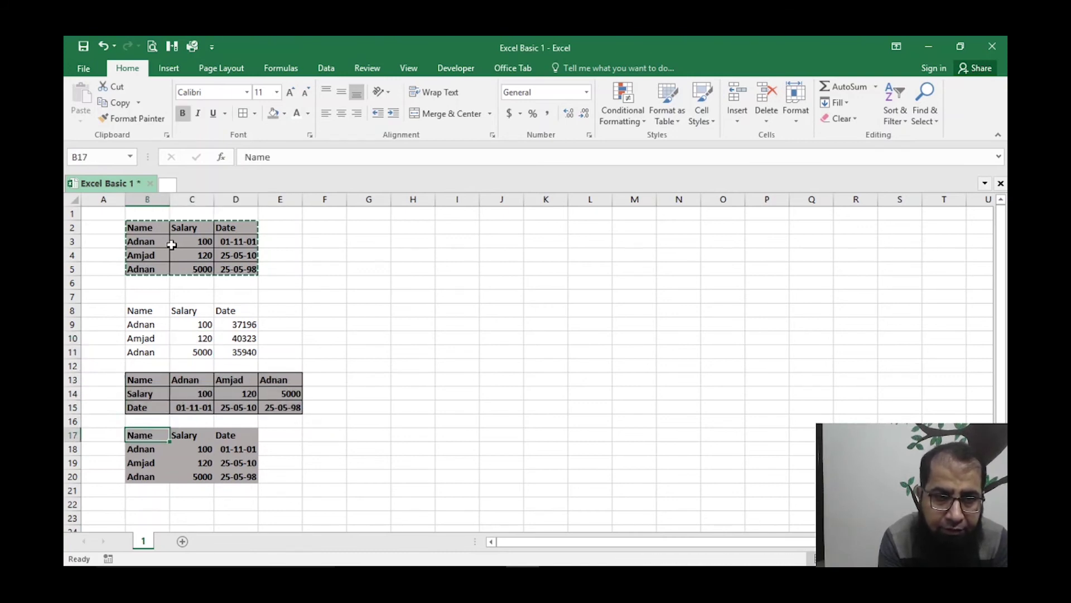
pyautogui.moveTo(156, 228); pyautogui.dragTo(251, 270)
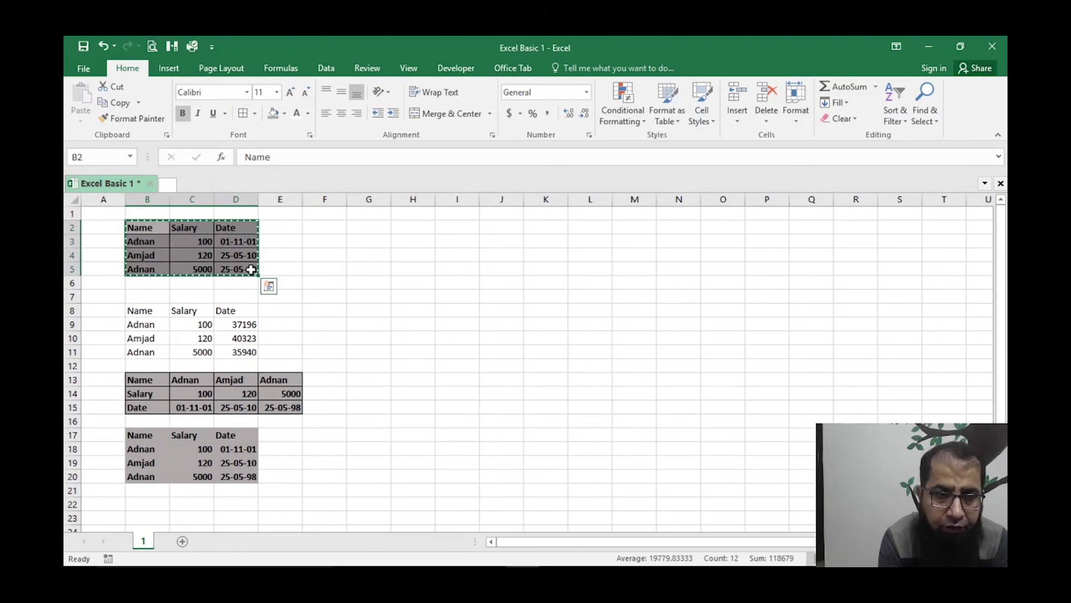
pyautogui.rightClick(251, 270)
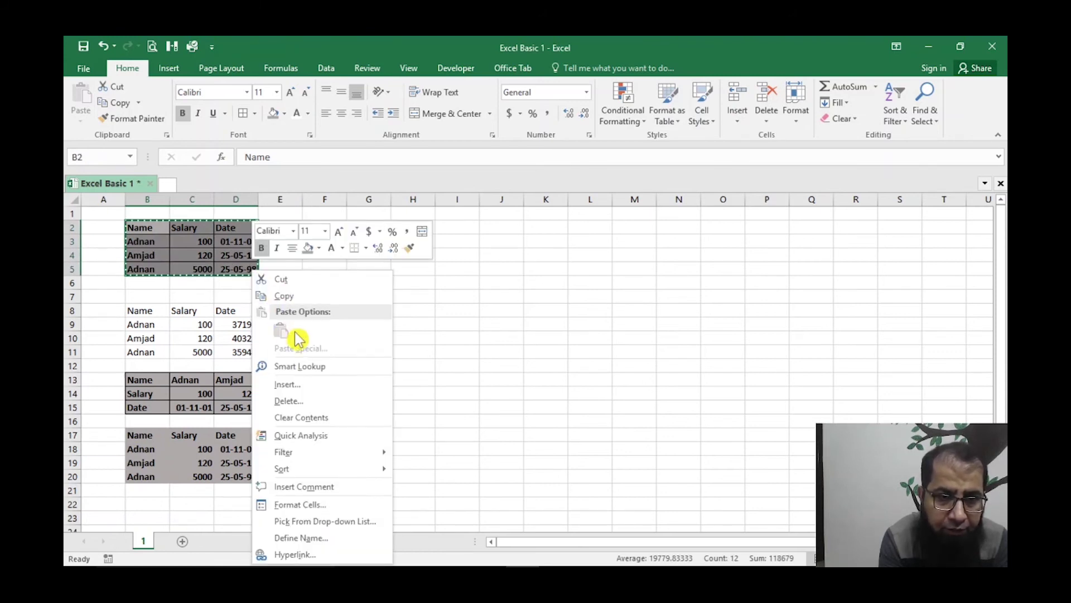
pyautogui.click(144, 311)
pyautogui.moveTo(144, 310); pyautogui.dragTo(244, 349)
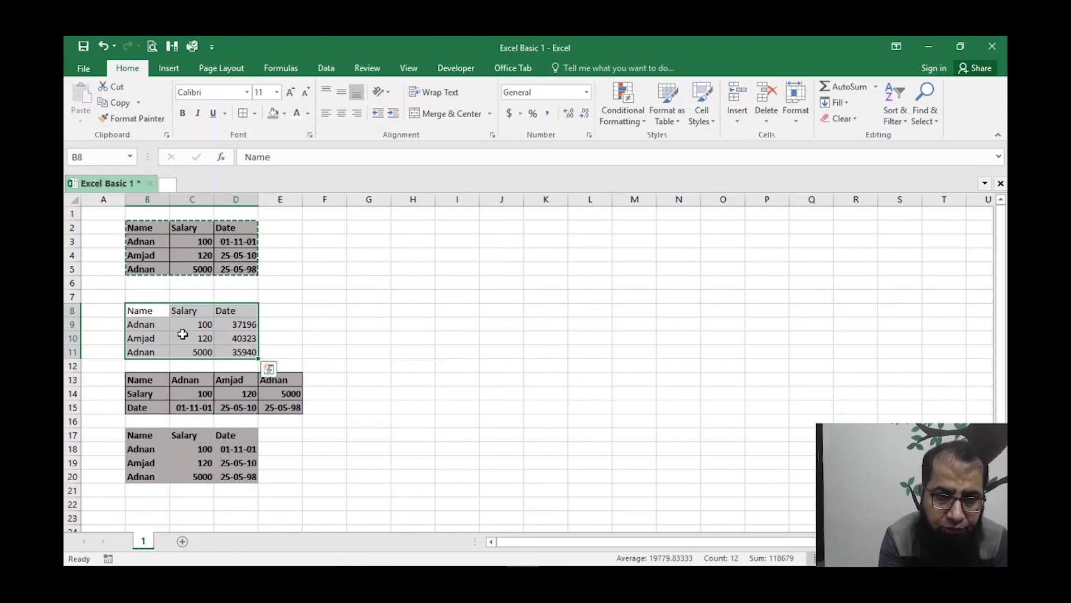
pyautogui.rightClick(220, 330)
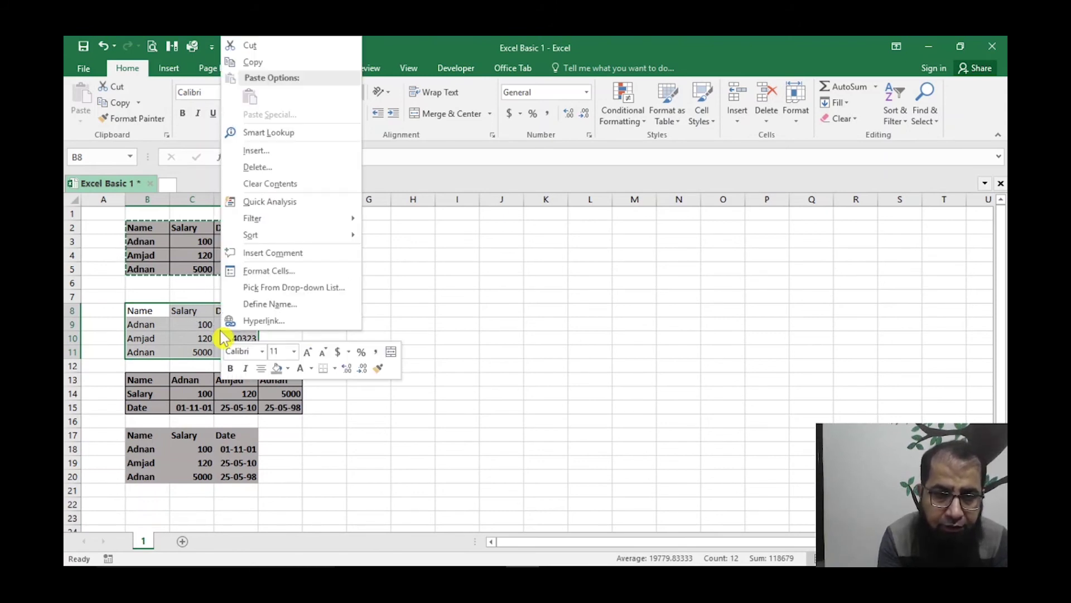
pyautogui.press('Escape')
# Step: Copy the table in B2:D5 and paste only its formats onto the plain table in B8:D11 using Paste Special
pyautogui.moveTo(143, 228); pyautogui.dragTo(246, 270)
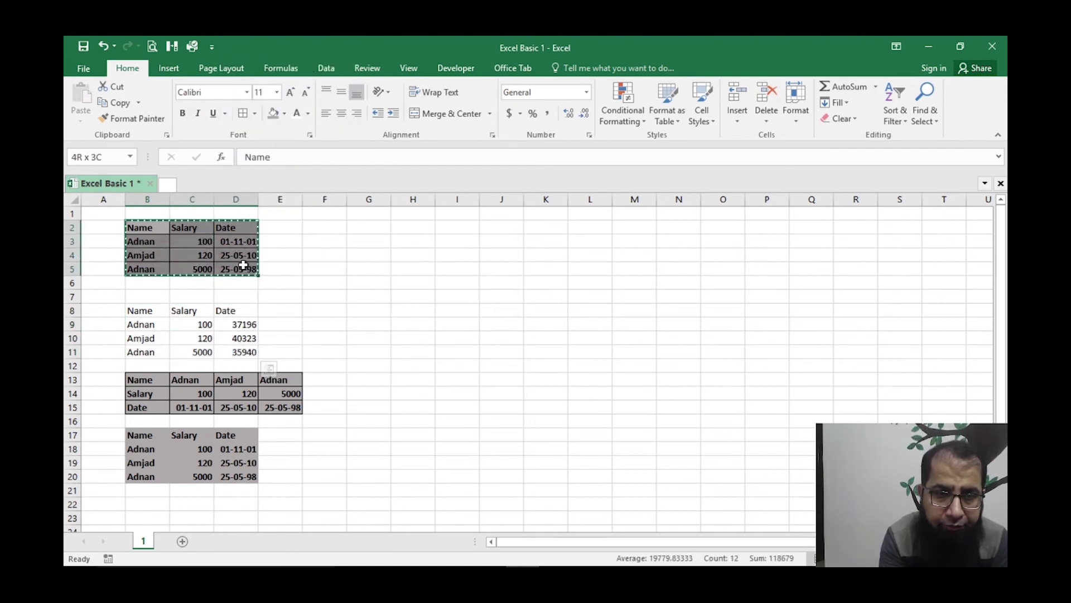
pyautogui.rightClick(245, 270)
pyautogui.click(258, 291)
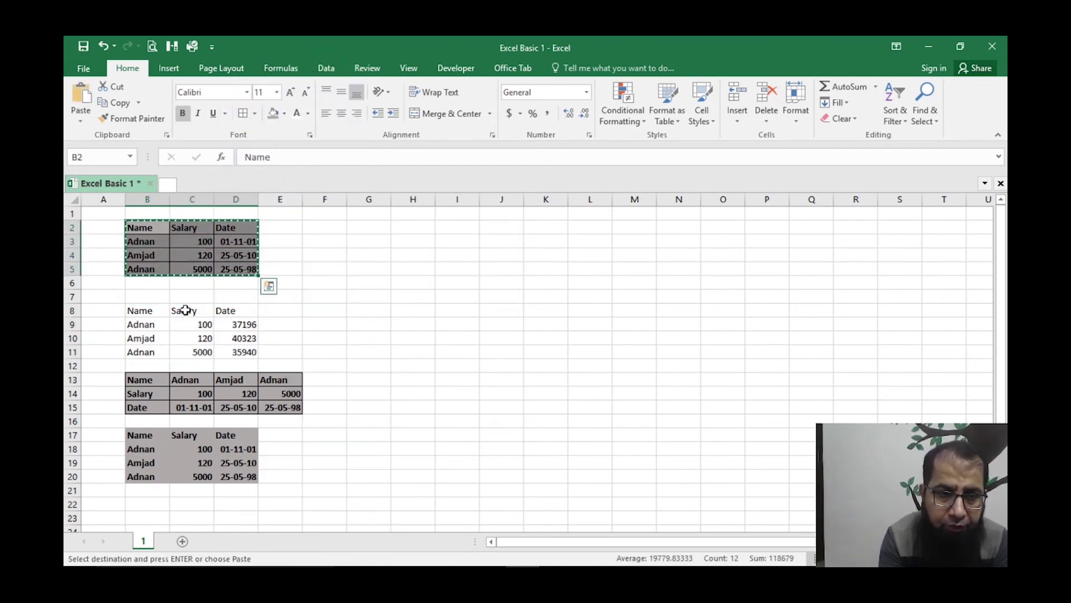
pyautogui.click(152, 311)
pyautogui.moveTo(157, 313); pyautogui.dragTo(248, 352)
pyautogui.rightClick(248, 352)
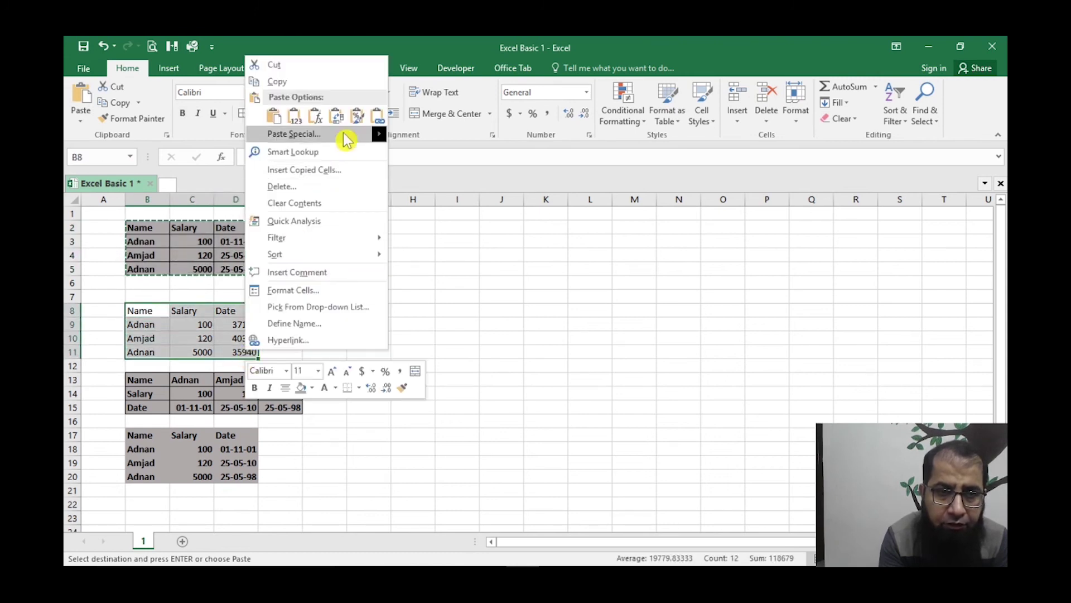
pyautogui.moveTo(354, 133)
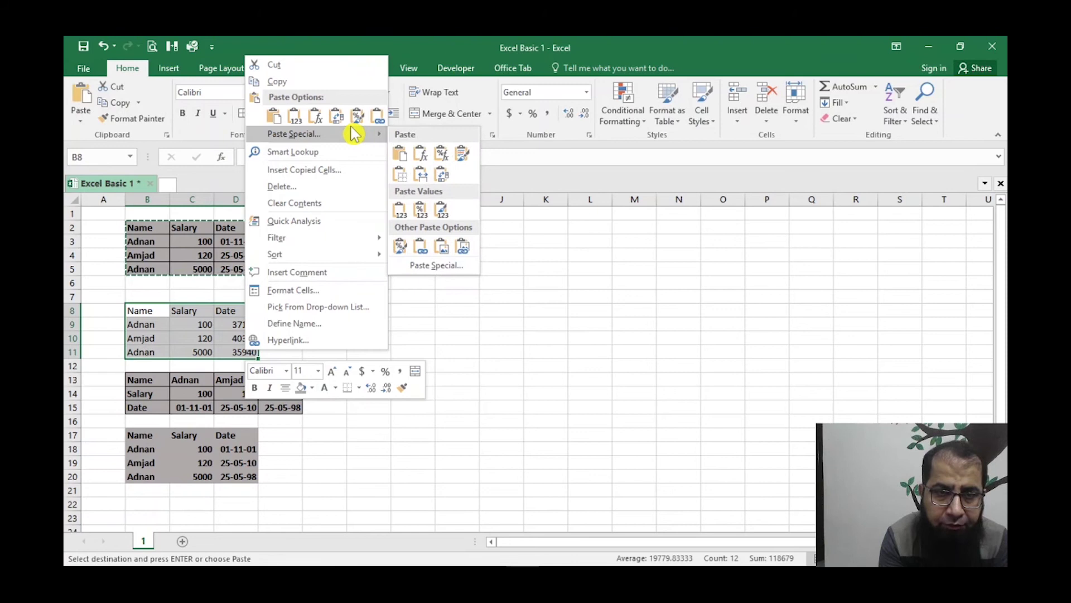
pyautogui.click(354, 133)
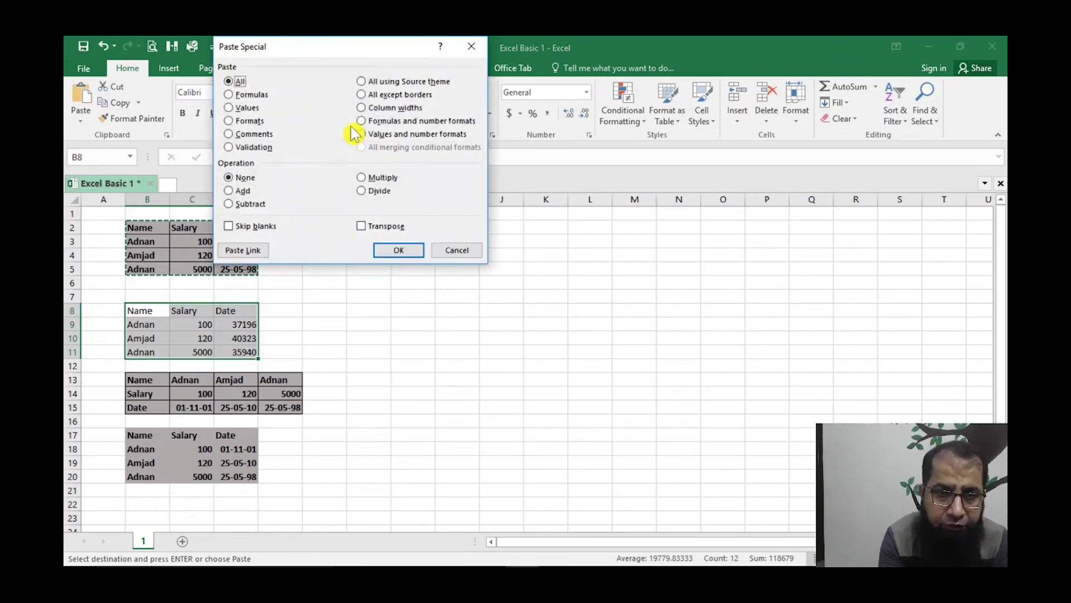
pyautogui.moveTo(364, 51); pyautogui.dragTo(484, 149)
pyautogui.click(350, 220)
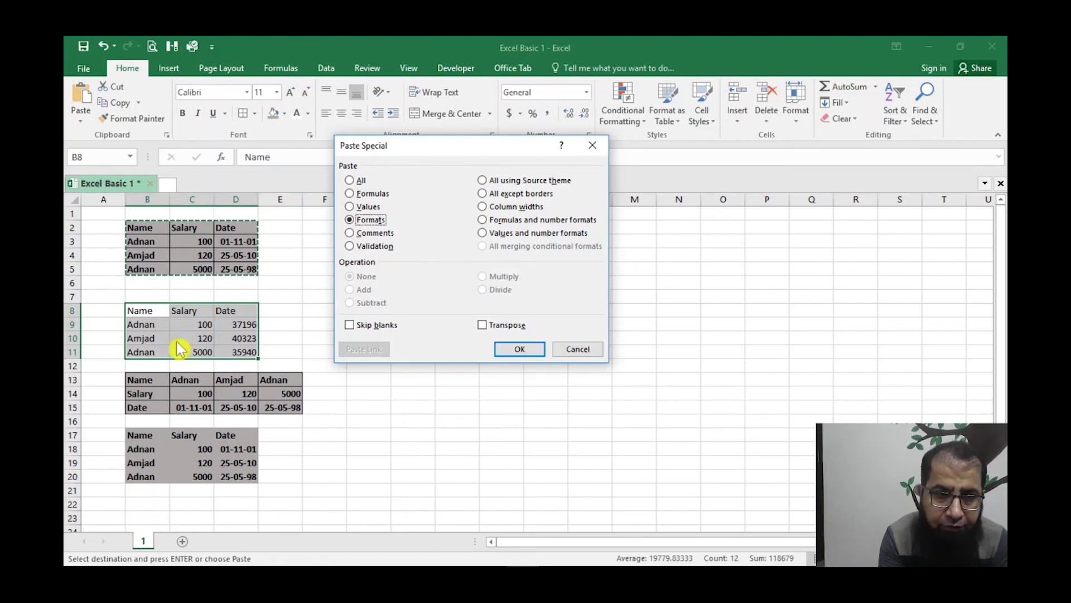
pyautogui.click(519, 350)
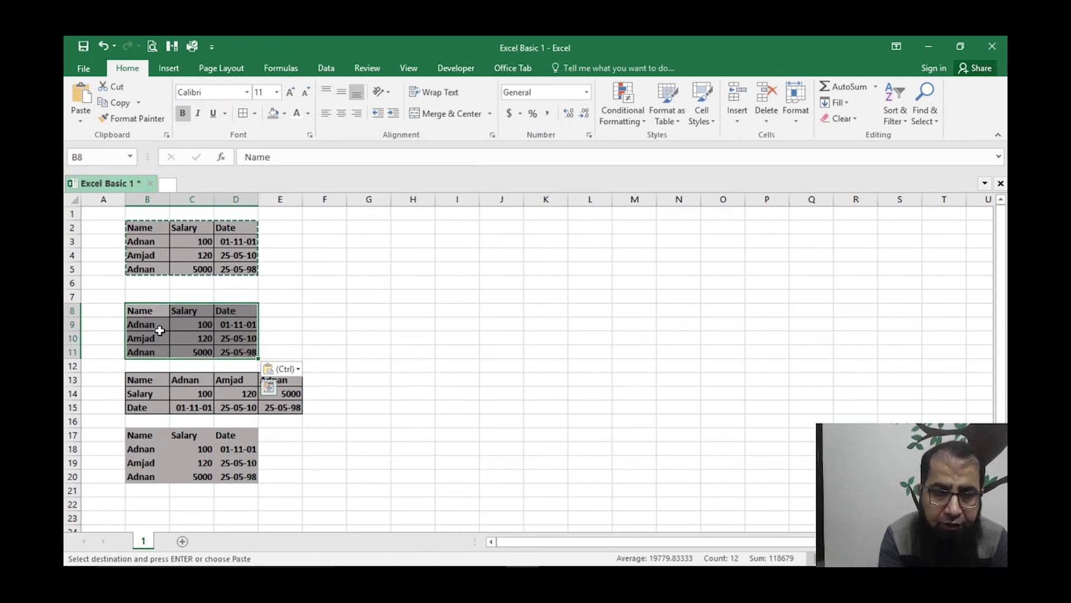
# Step: Replace the names in B9:B11 with the sample texts "aksdflsk", "adflaksjfd" and "a;sdfj;"
pyautogui.click(158, 328)
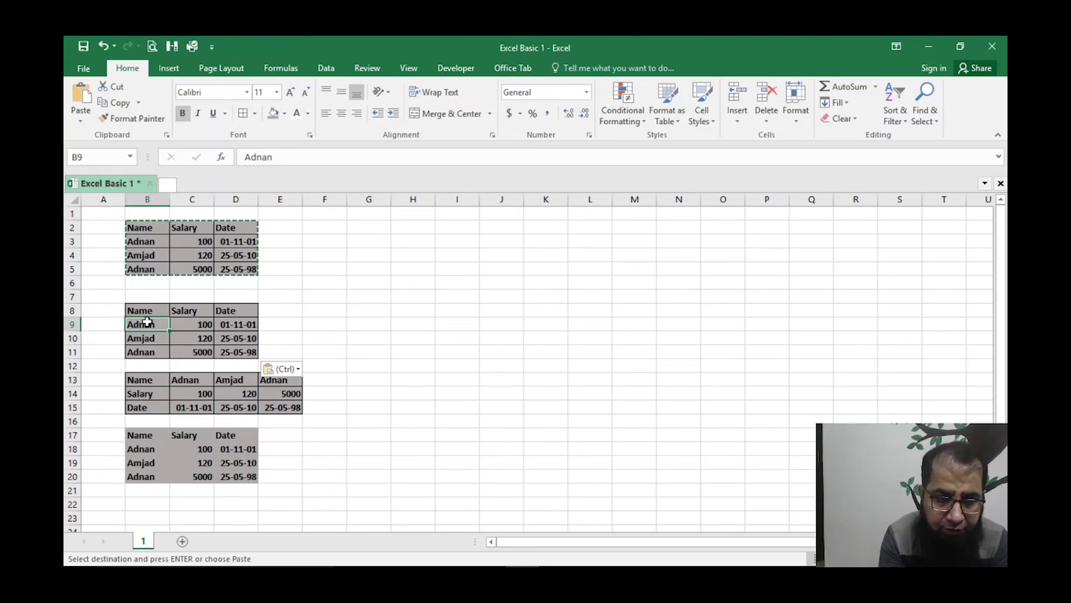
pyautogui.moveTo(148, 323); pyautogui.dragTo(158, 349)
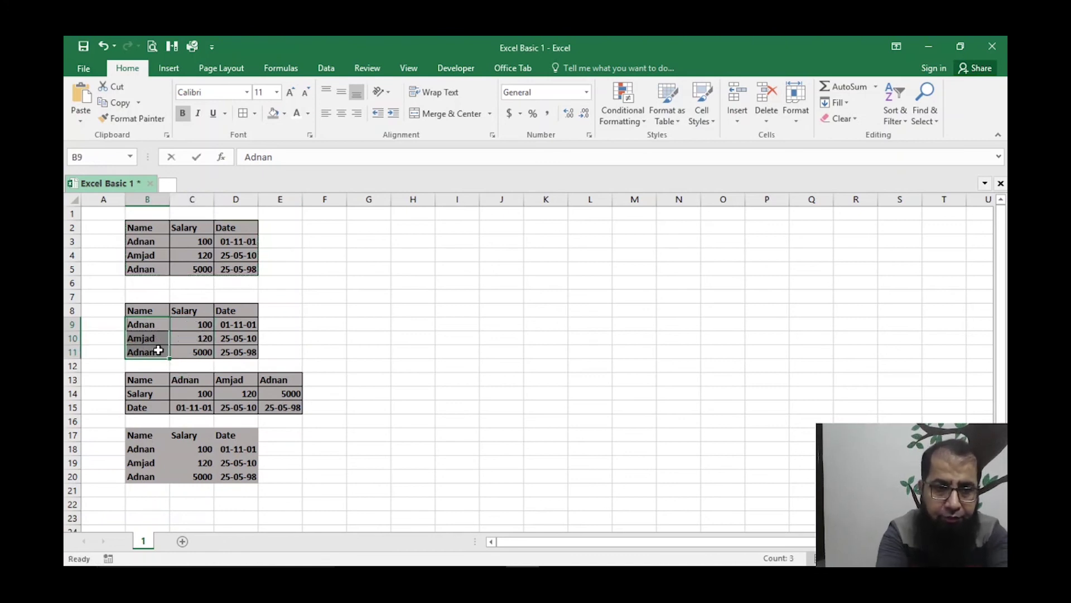
pyautogui.write('aksdflsk')
pyautogui.press('Return')
pyautogui.write('adflaksjfd')
pyautogui.press('Return')
pyautogui.write('a;sdfj;')
pyautogui.press('Return')
# Step: Undo the three sample name entries and the format paste on B8:D11
pyautogui.hotkey('ctrl', 'z')
pyautogui.hotkey('ctrl', 'z')
pyautogui.hotkey('ctrl', 'z')
pyautogui.hotkey('ctrl', 'z')
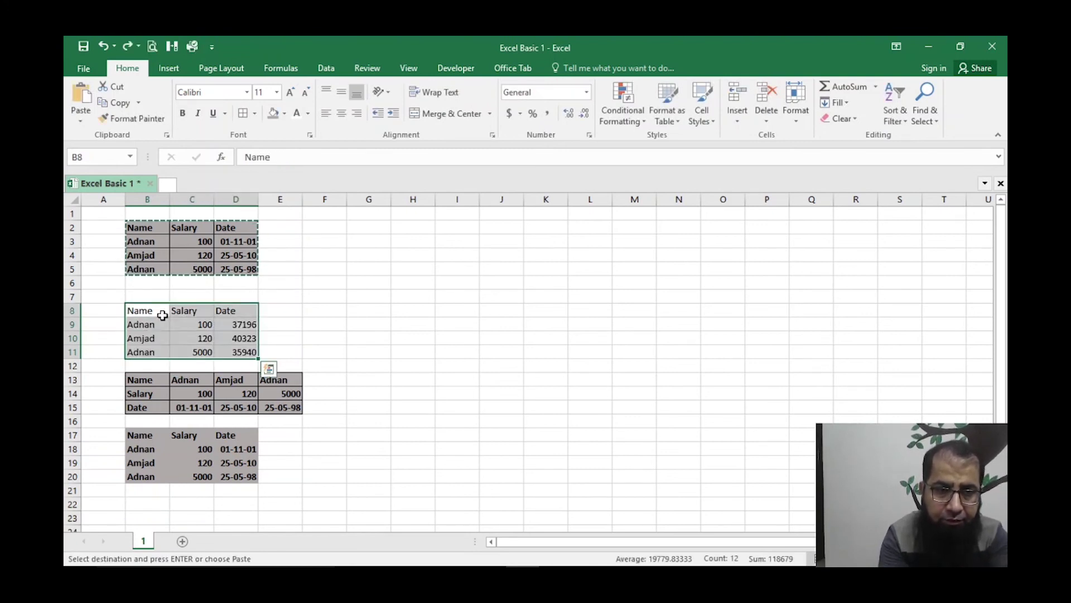
# Step: Replace the names in the unformatted table with "afds" in B9, "adflakjf" in B10 and "asdfsd" in B11
pyautogui.click(161, 336)
pyautogui.write('adflakjf')
pyautogui.click(161, 327)
pyautogui.write('afds')
pyautogui.press('Return')
pyautogui.press('Return')
pyautogui.write('asdfsd')
# Step: Set the salaries in the unformatted table to 0 in C9, 0 in C10 and 100 in C11
pyautogui.press('Tab')
pyautogui.write('100')
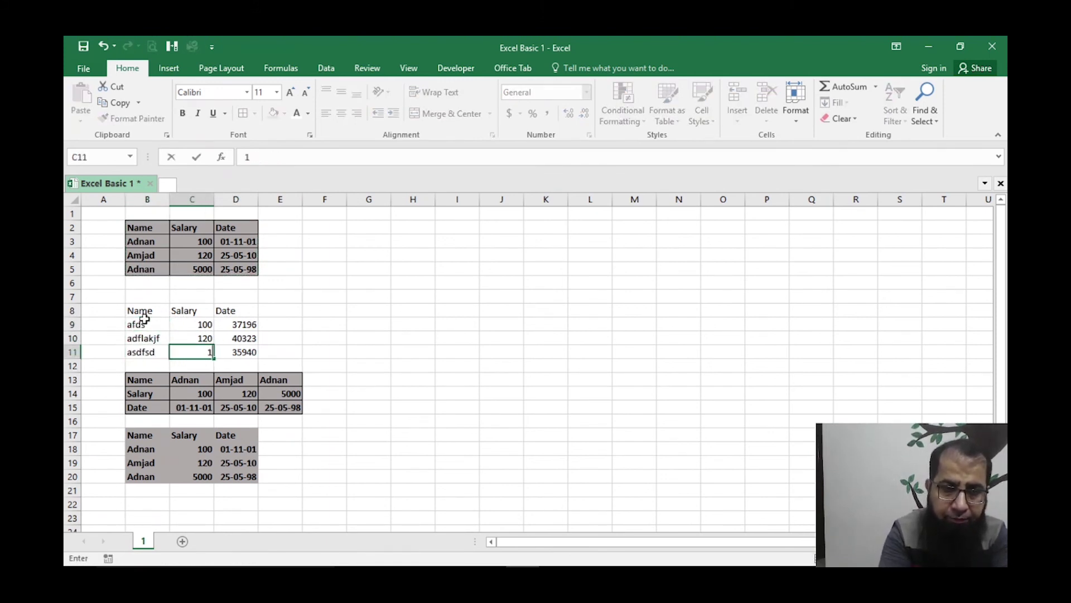
pyautogui.press('Up')
pyautogui.press('Up')
pyautogui.write('0')
pyautogui.press('Return')
pyautogui.write('.')
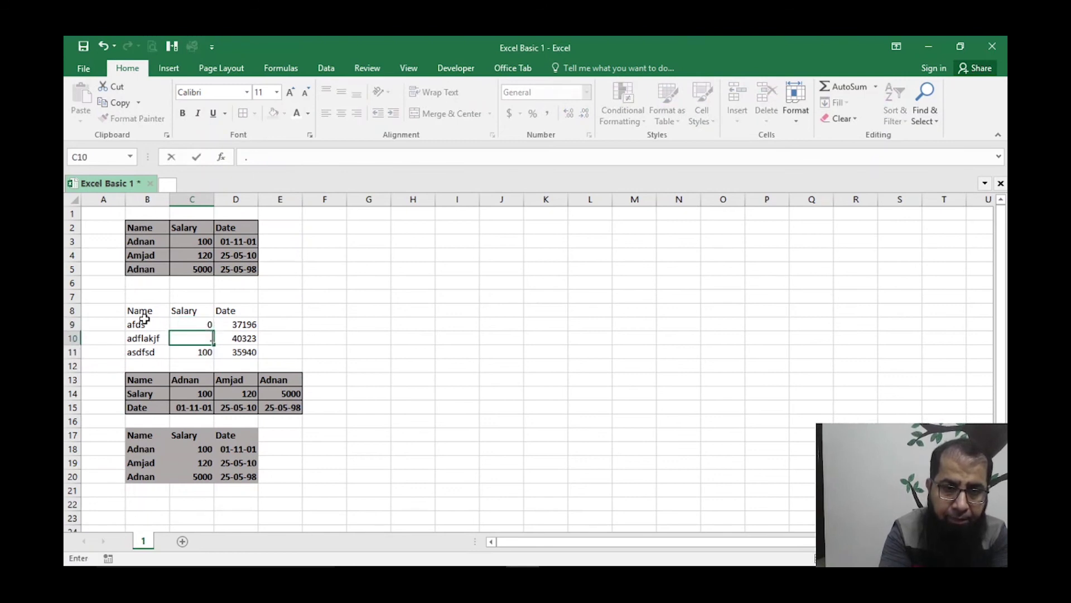
pyautogui.press('Return')
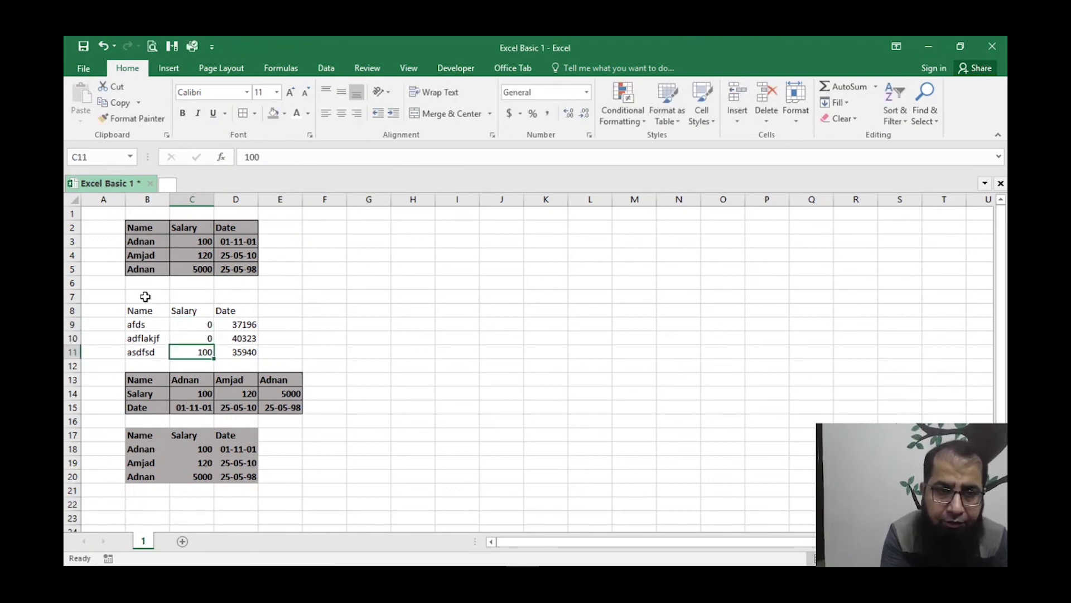
# Step: Copy the formatted table in B2:D5 and apply only its formats to the edited table in B8:D11 with Paste Special
pyautogui.moveTo(145, 229); pyautogui.dragTo(242, 270)
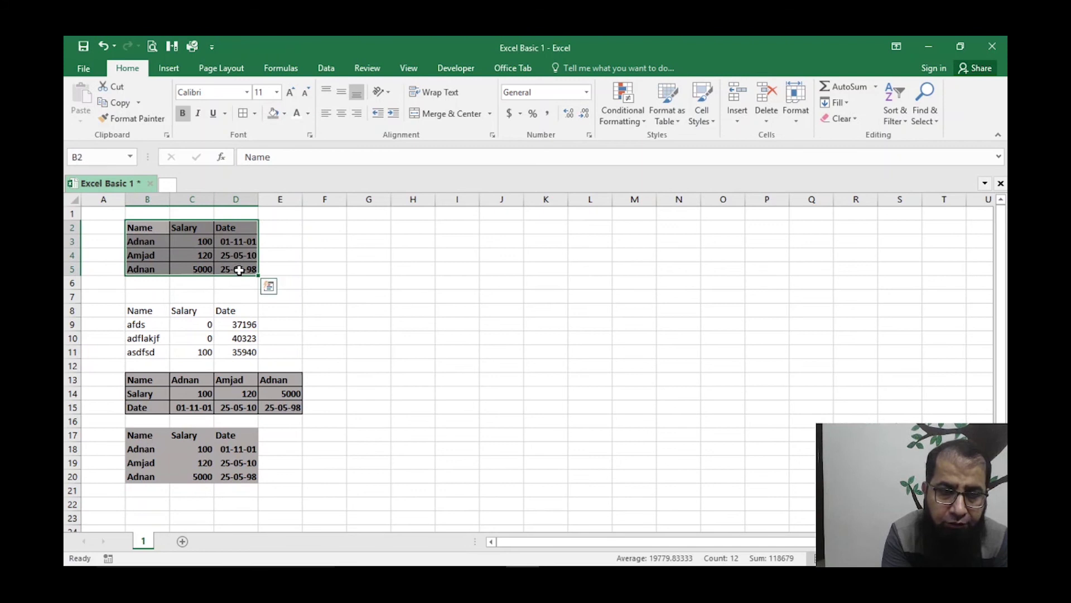
pyautogui.rightClick(242, 271)
pyautogui.click(274, 295)
pyautogui.moveTo(157, 315); pyautogui.dragTo(251, 354)
pyautogui.rightClick(251, 354)
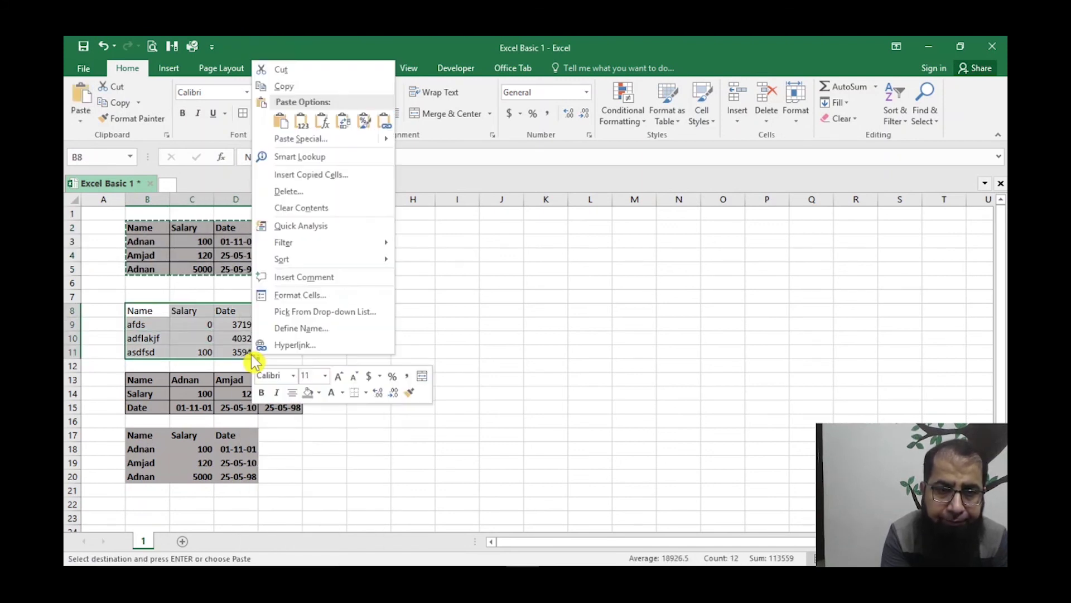
pyautogui.click(335, 143)
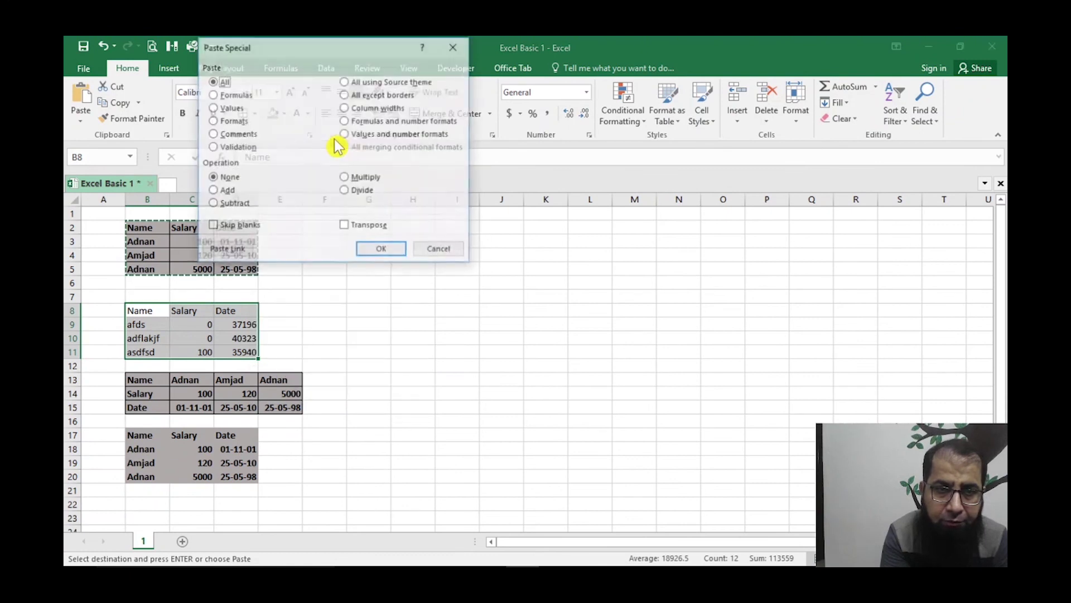
pyautogui.click(232, 121)
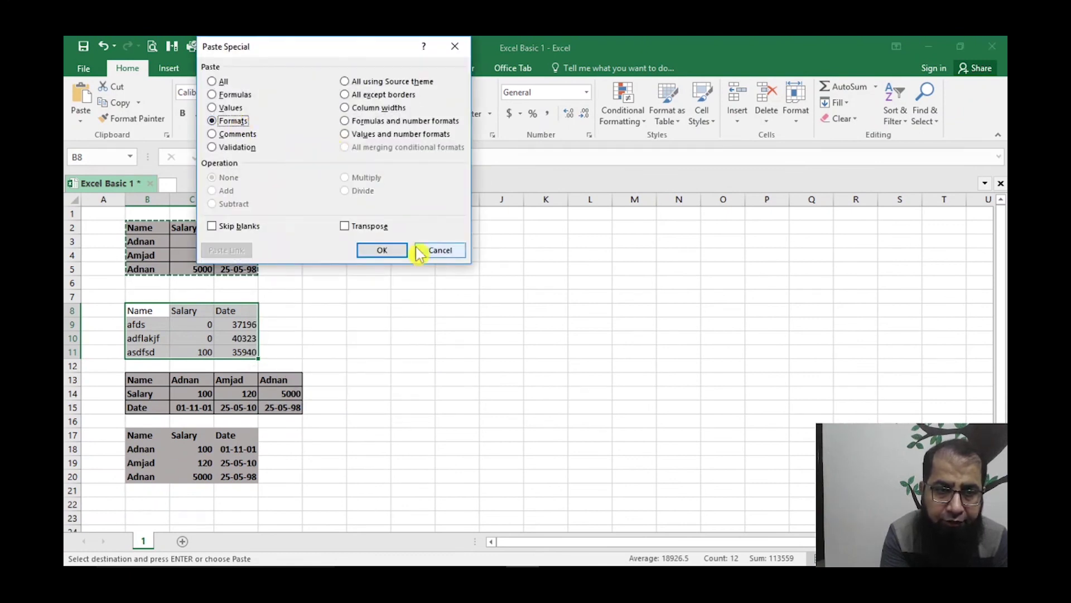
pyautogui.click(390, 249)
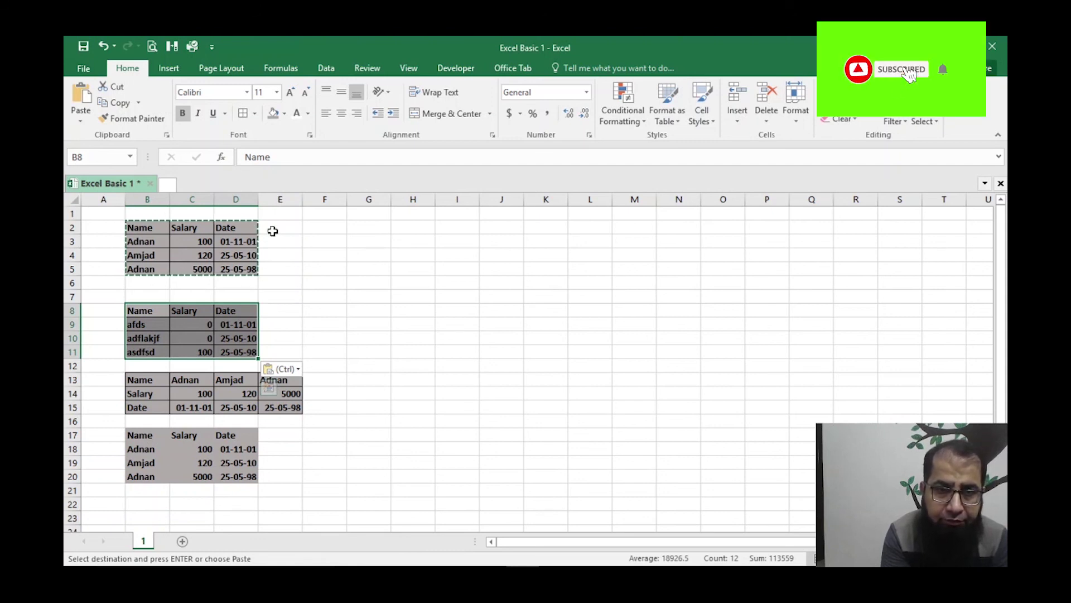
# Step: Add a City column beside the top table, entering City in E2, Karachi in E3, Lahore in E4 and Islamabad in E5
pyautogui.click(313, 229)
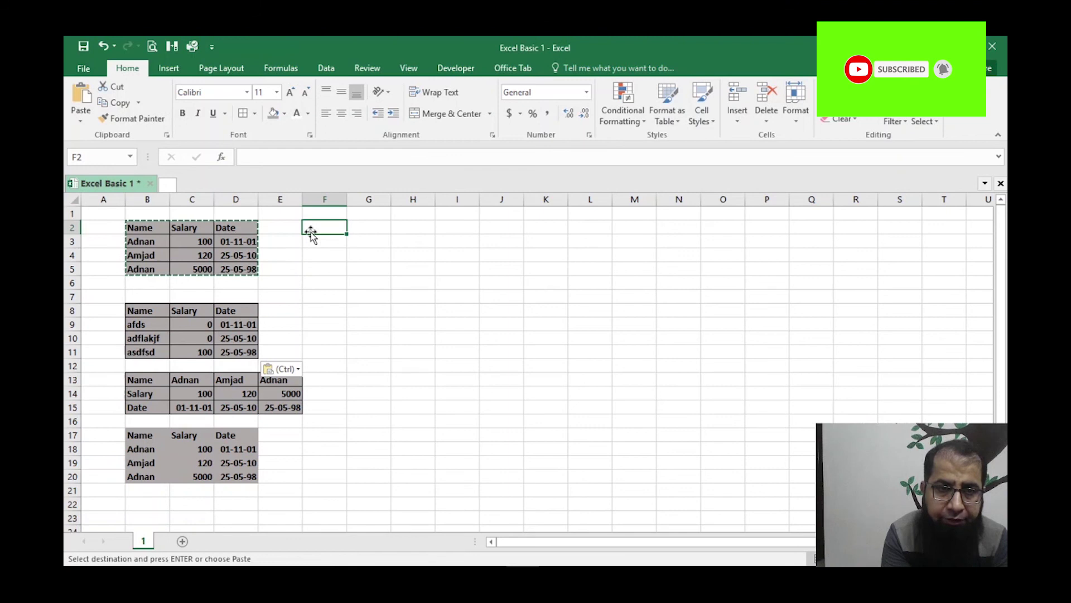
pyautogui.press('Left')
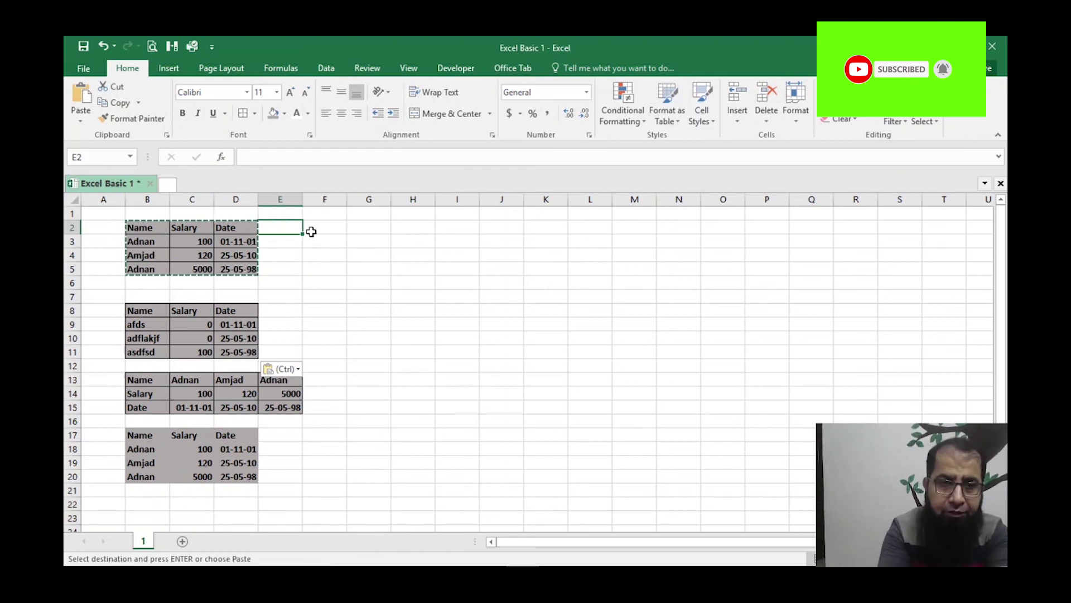
pyautogui.write('City')
pyautogui.press('Return')
pyautogui.write('Karachi')
pyautogui.press('Return')
pyautogui.write('Lahore')
pyautogui.press('Return')
pyautogui.write('Islama')
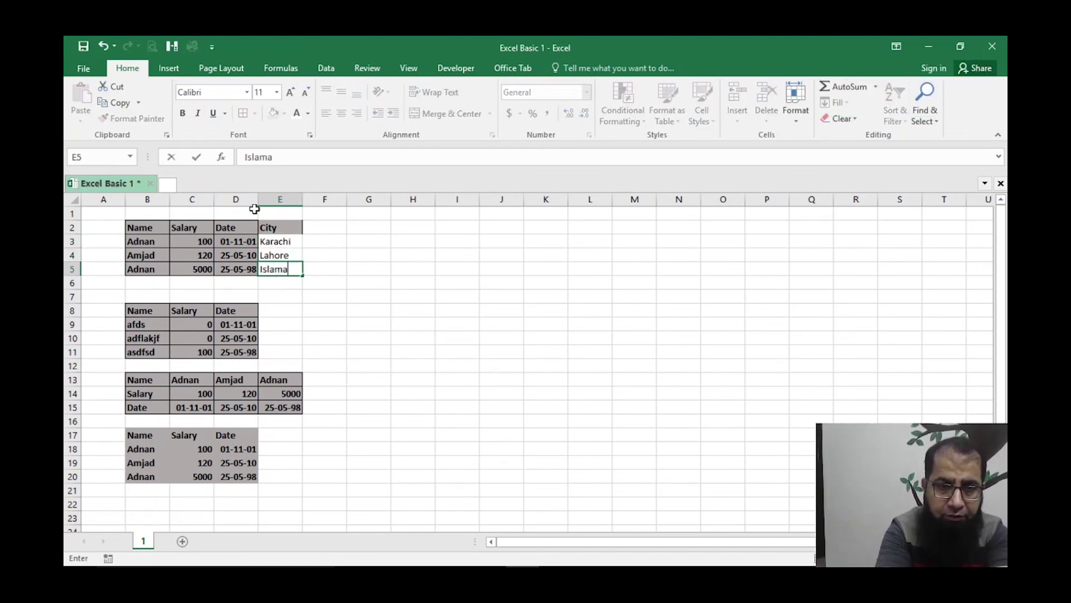
pyautogui.write('bad')
pyautogui.press('Return')
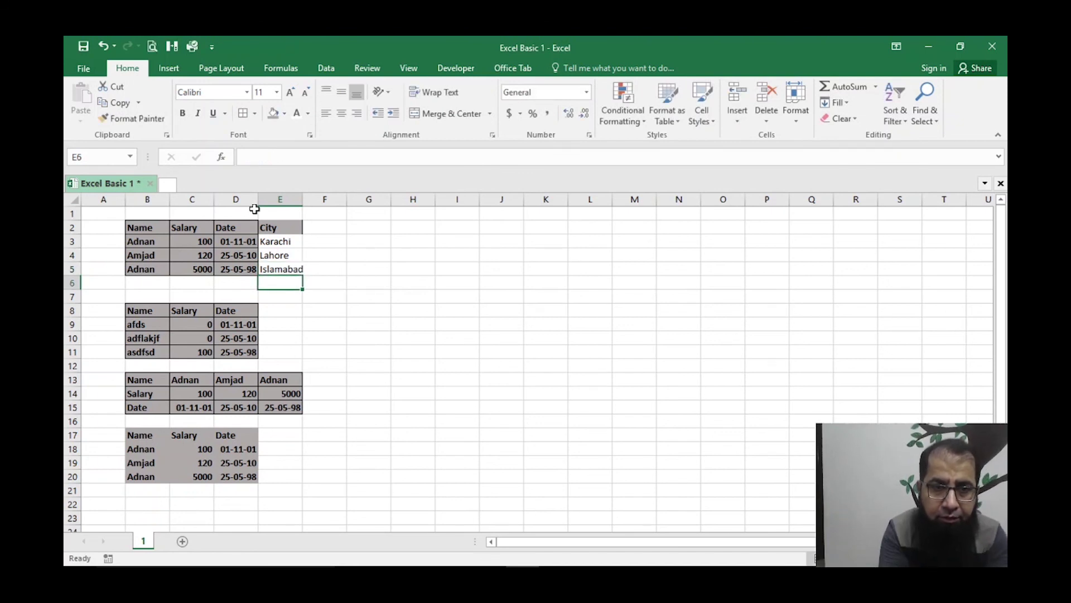
pyautogui.click(241, 233)
pyautogui.moveTo(241, 236); pyautogui.dragTo(239, 270)
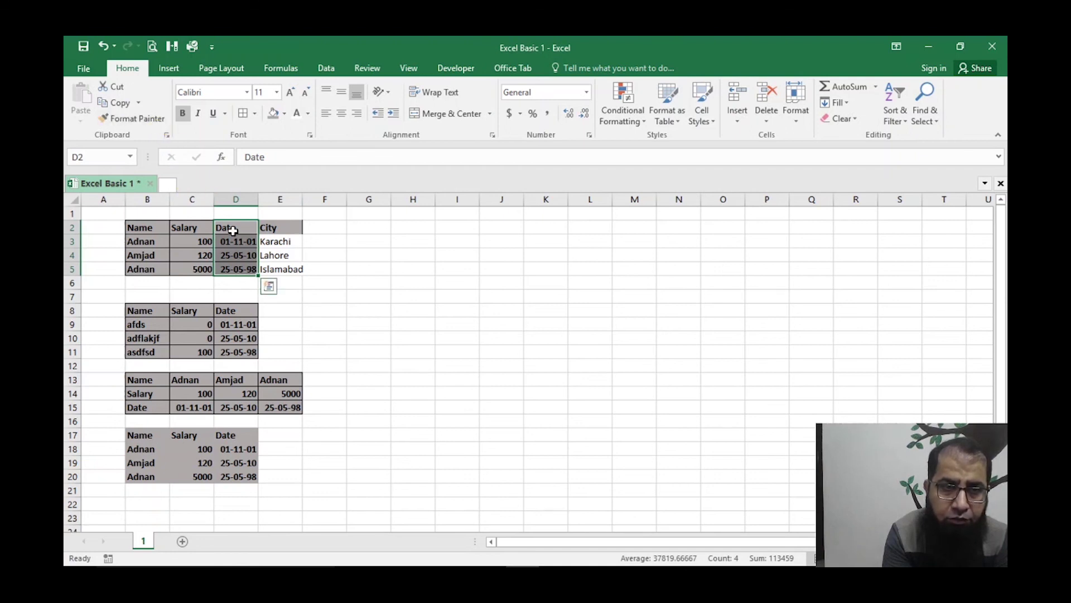
pyautogui.click(153, 120)
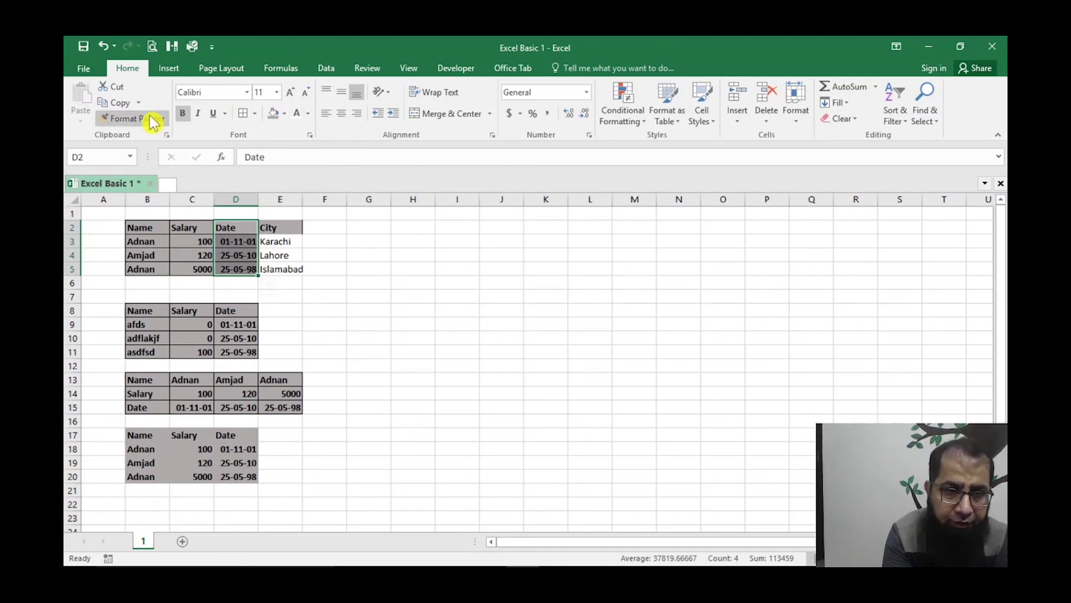
pyautogui.click(301, 227)
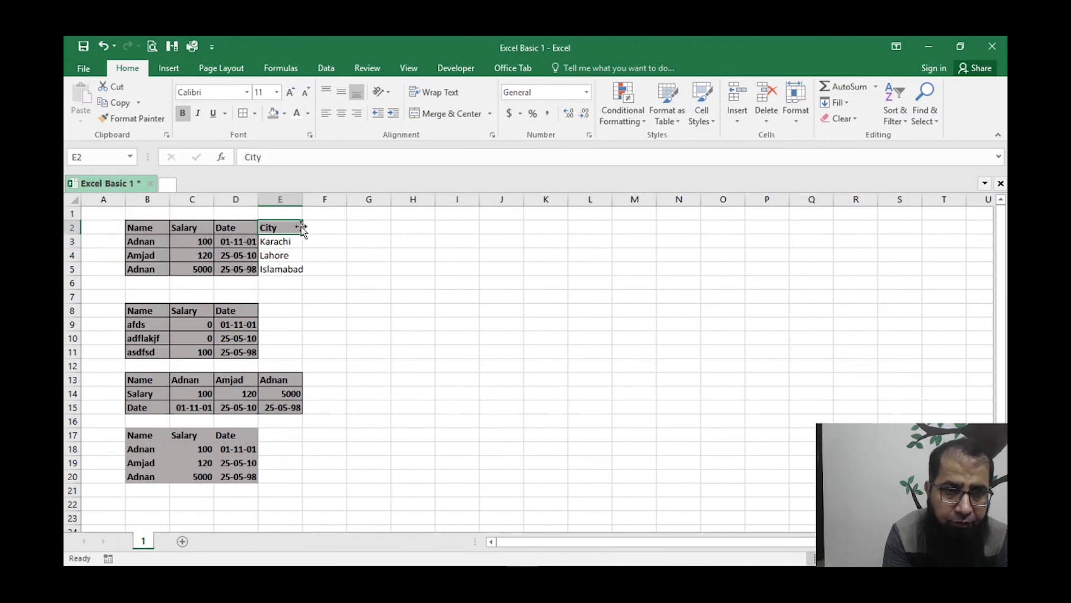
# Step: Apply the formatting of the Date header in D2 to the City column in E2:E5 with Format Painter
pyautogui.click(244, 226)
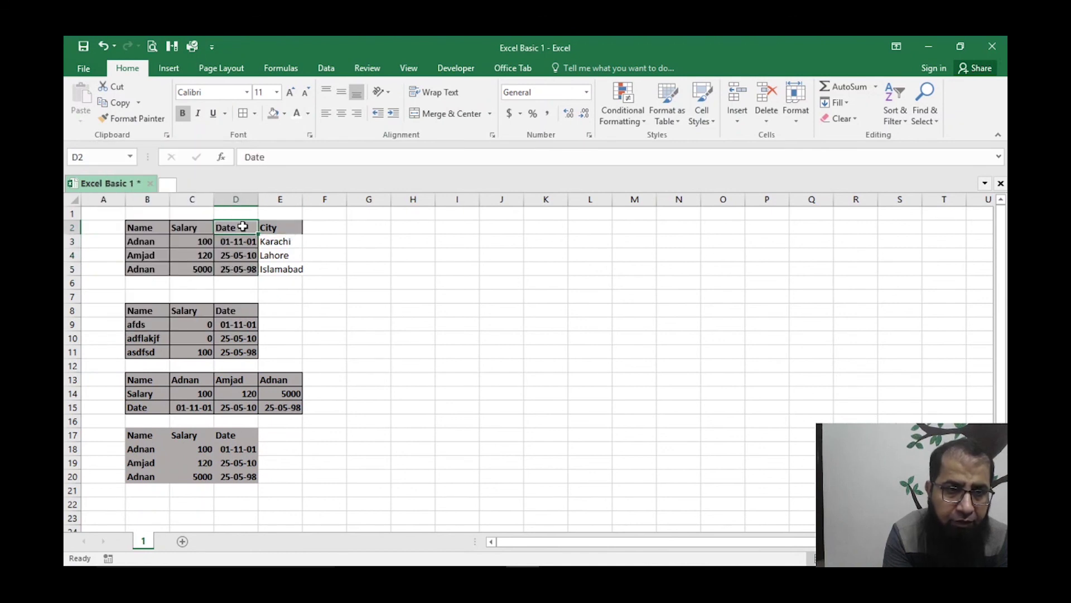
pyautogui.click(143, 118)
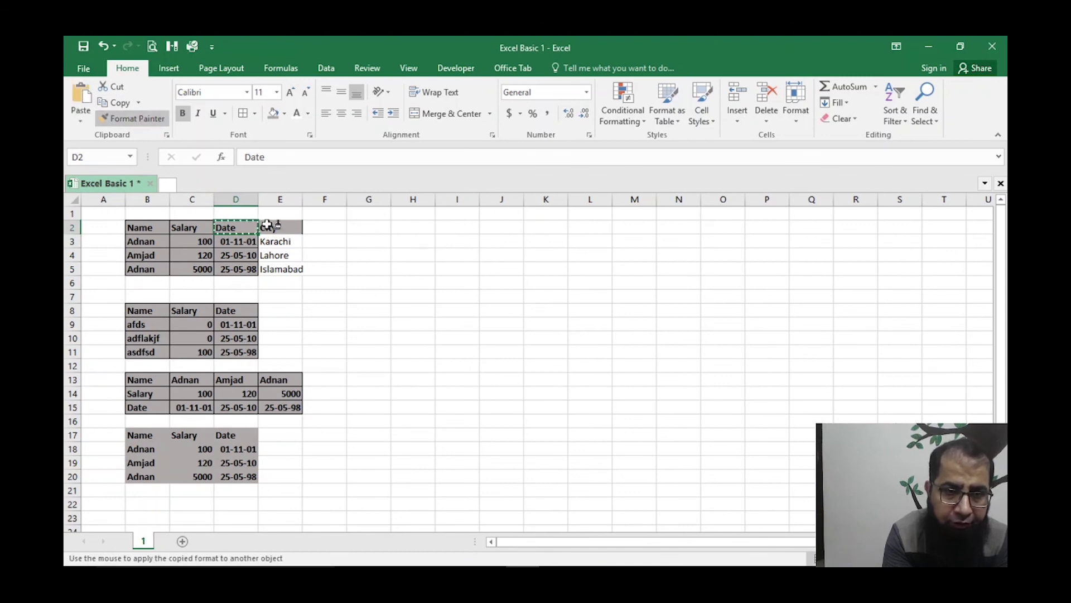
pyautogui.moveTo(279, 228); pyautogui.dragTo(283, 270)
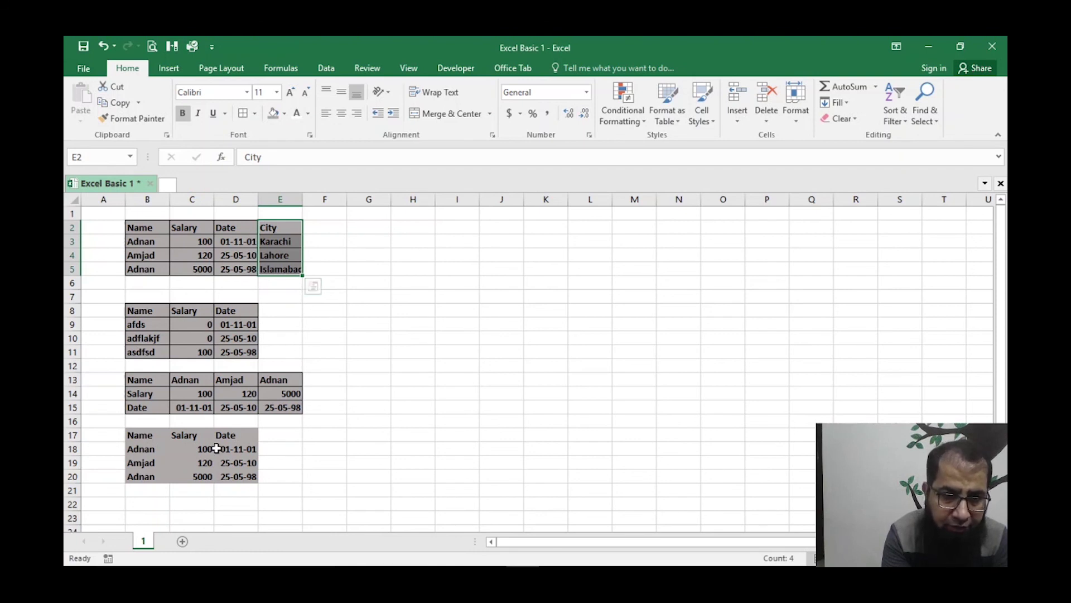
# Step: Apply the formatting of the City header in E2 to the borderless table in B17:D20 with Format Painter
pyautogui.click(287, 229)
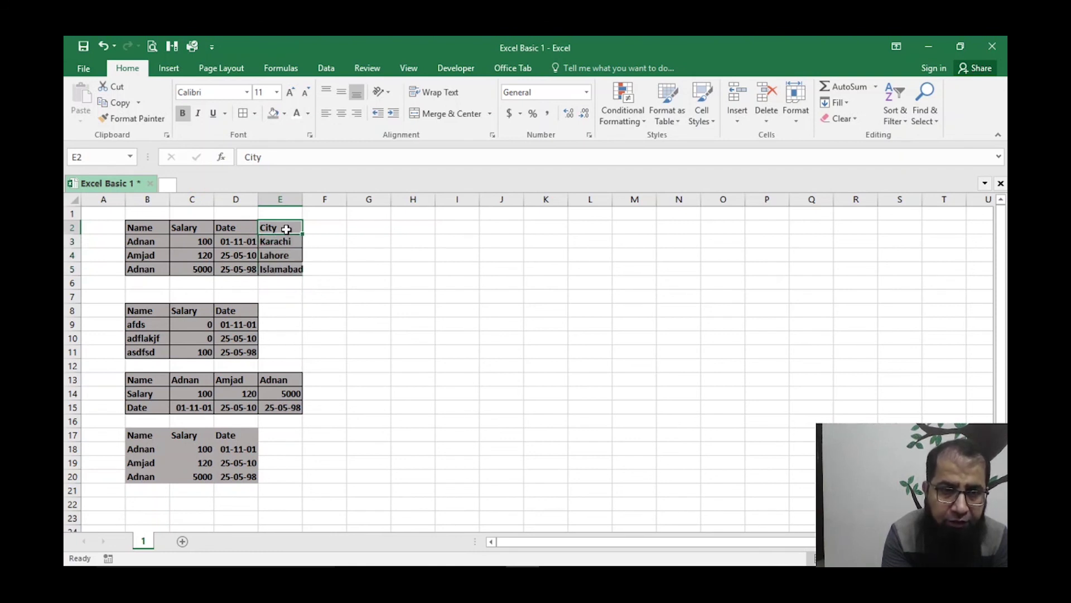
pyautogui.click(151, 121)
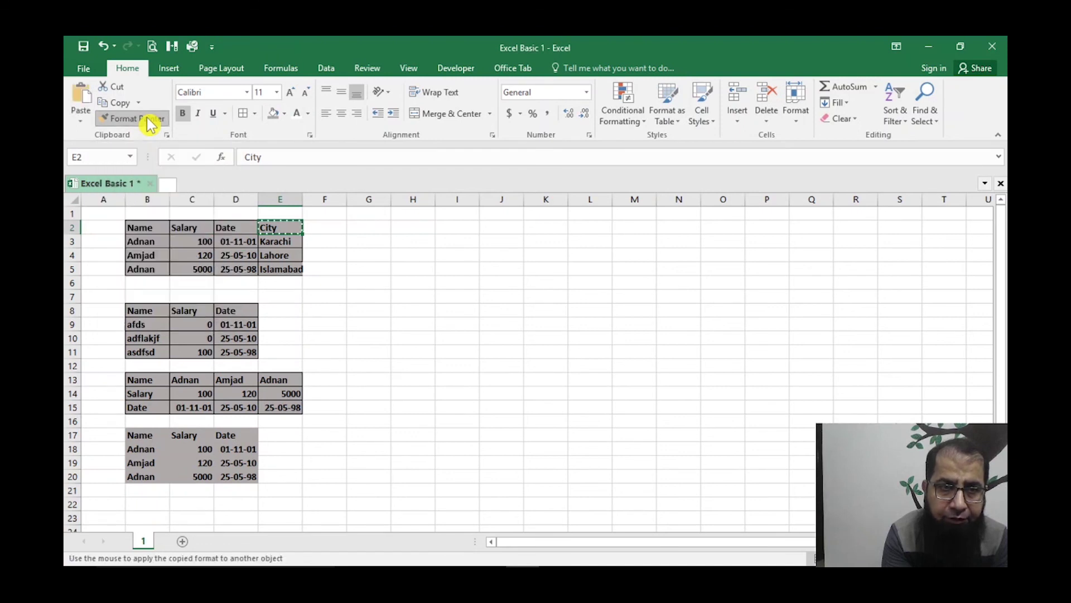
pyautogui.moveTo(140, 437); pyautogui.dragTo(238, 478)
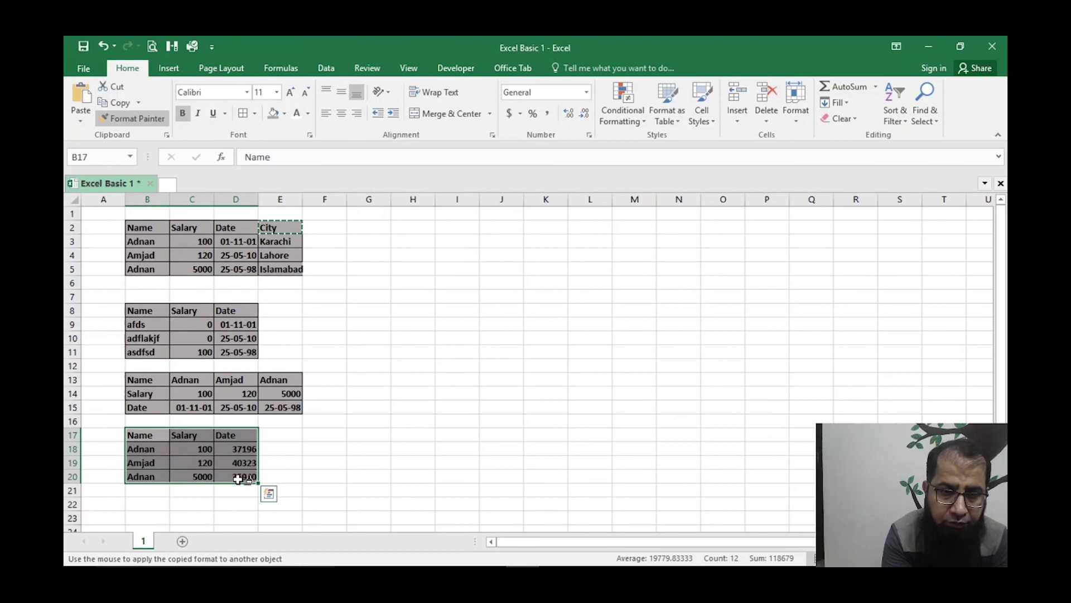